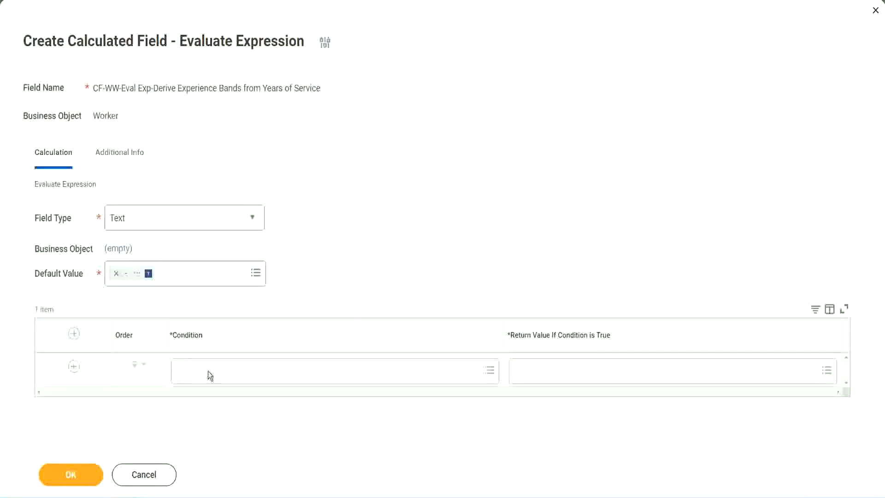
- Switch to the Notepad++ notes and copy the Field 1 name, CF-WW-TF-Length of Service between 0 and 7 years
left_click(208, 371)
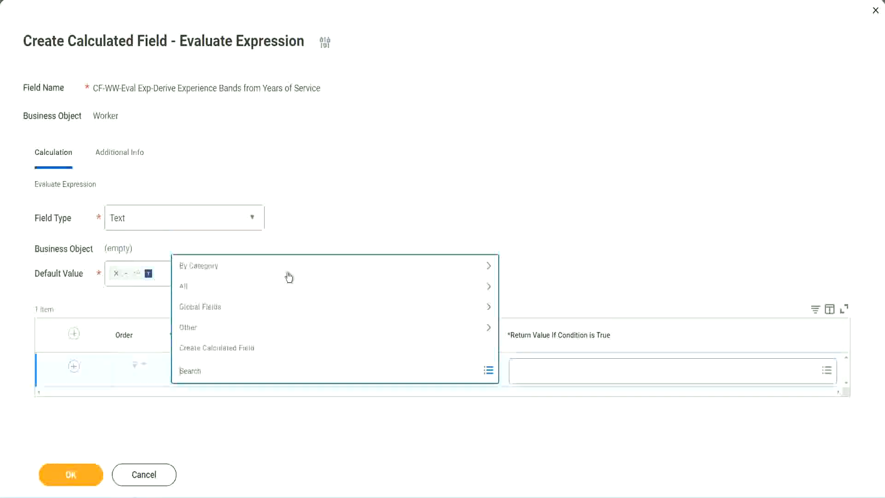
left_click(338, 205)
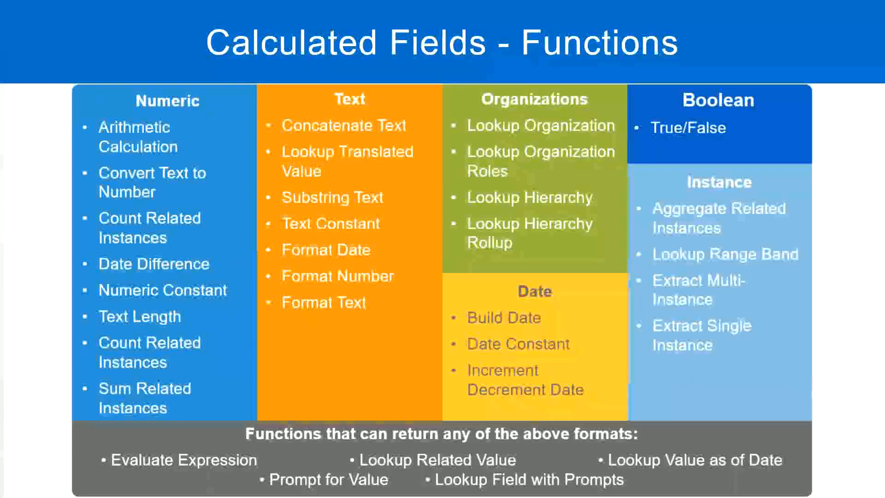
key("alt+Tab")
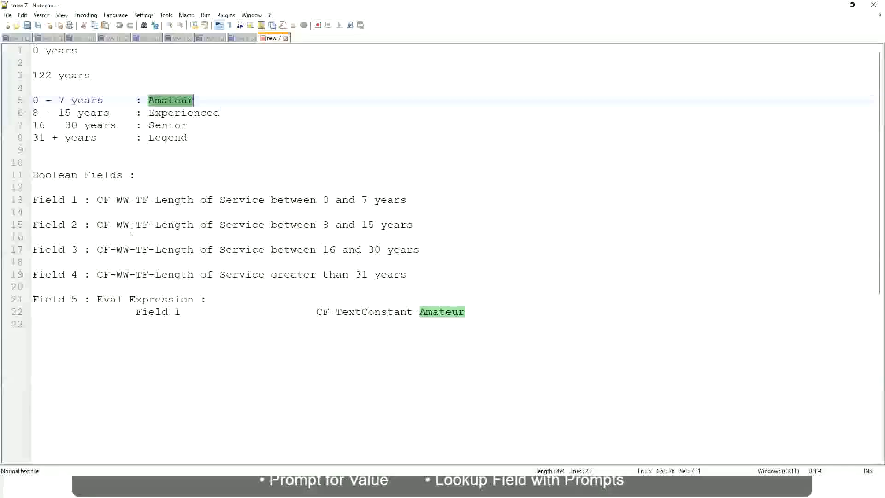
left_click_drag(96, 199, 407, 203)
key("ctrl+c")
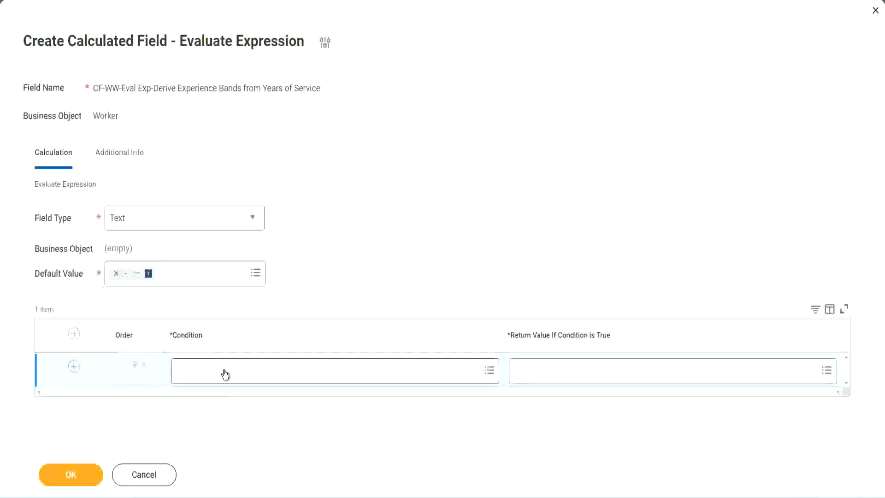
- Set the first row's condition to CF-WW-TF-Length of Service between 0 and 7 years
left_click(224, 374)
key("ctrl+v")
key("Return")
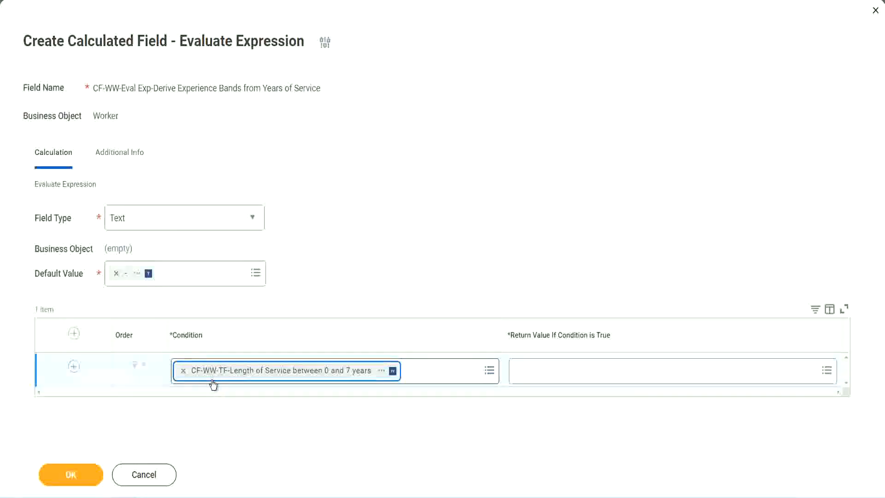
left_click(409, 256)
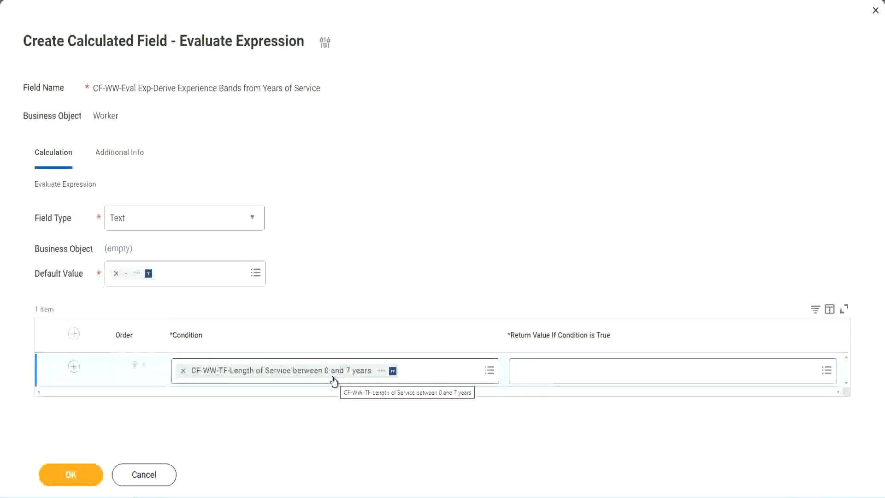
left_click(574, 375)
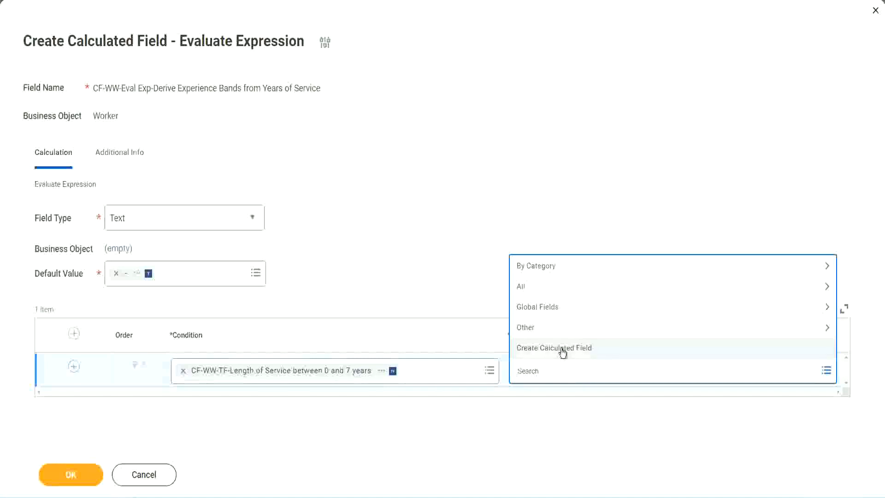
left_click(513, 229)
left_click(532, 374)
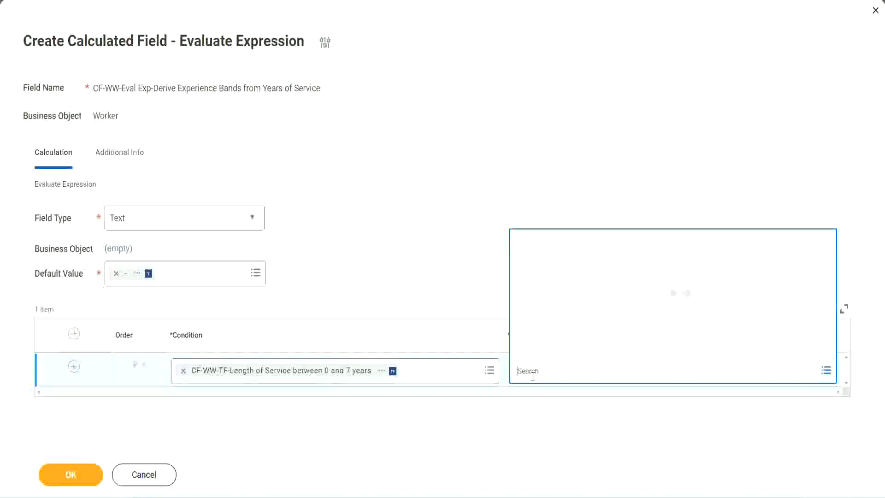
type("Amaterue")
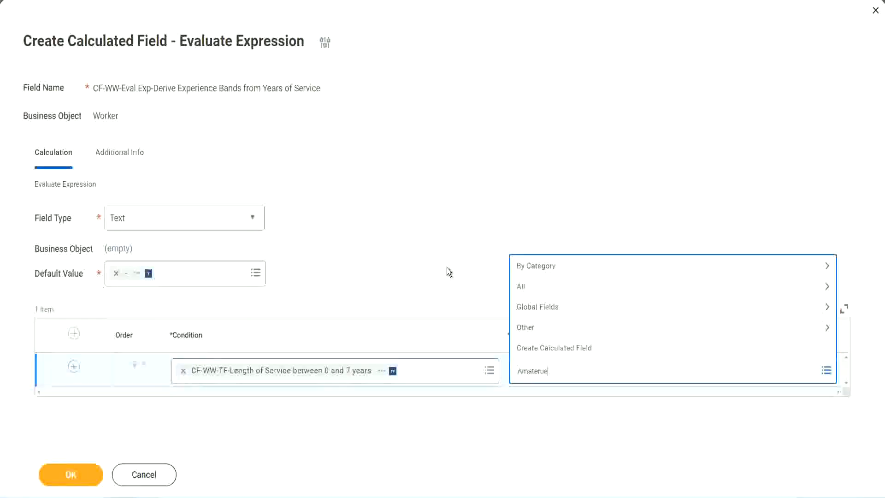
key("Escape")
left_click(557, 373)
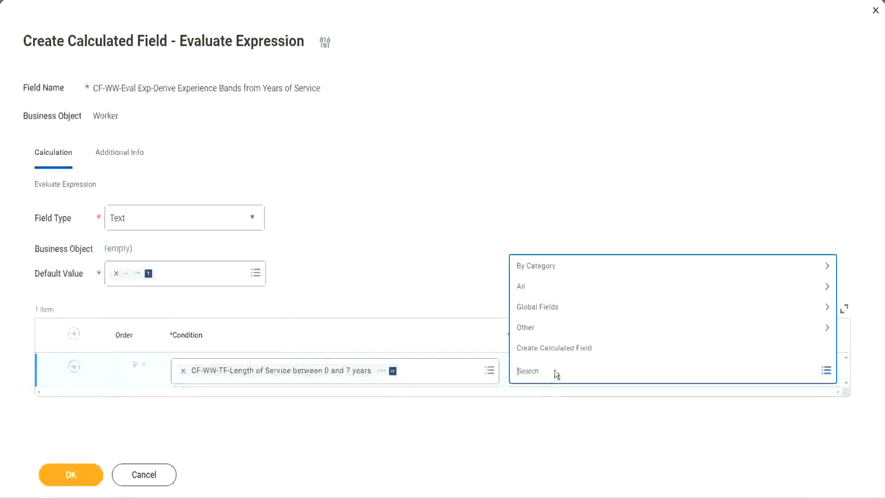
left_click(446, 267)
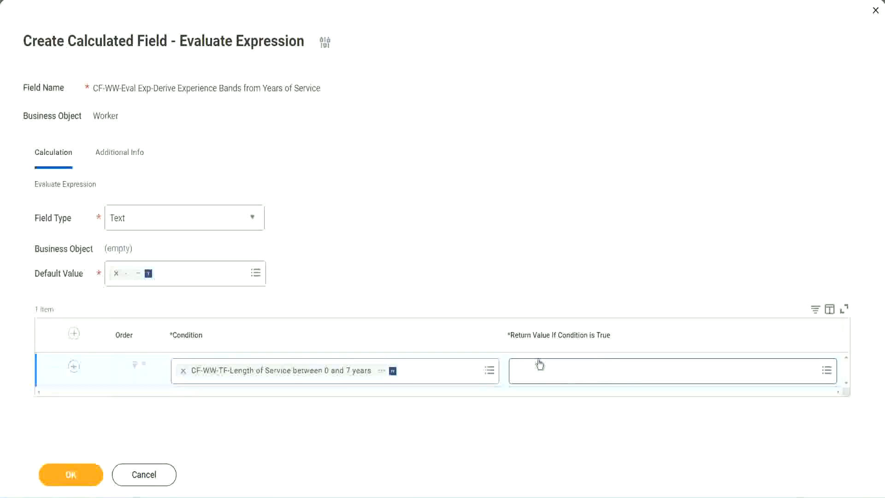
- Start a new calculated field for the first row's return value and name it CF-WW-TC-Amateur
left_click(573, 370)
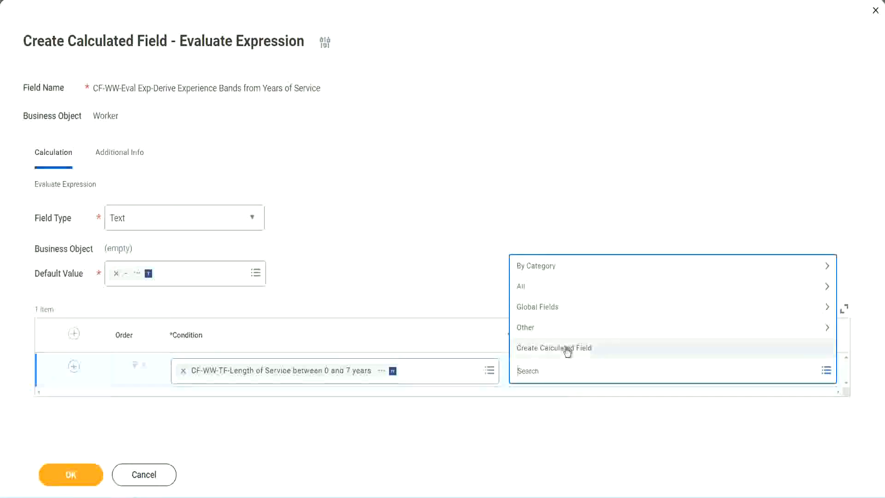
left_click(567, 350)
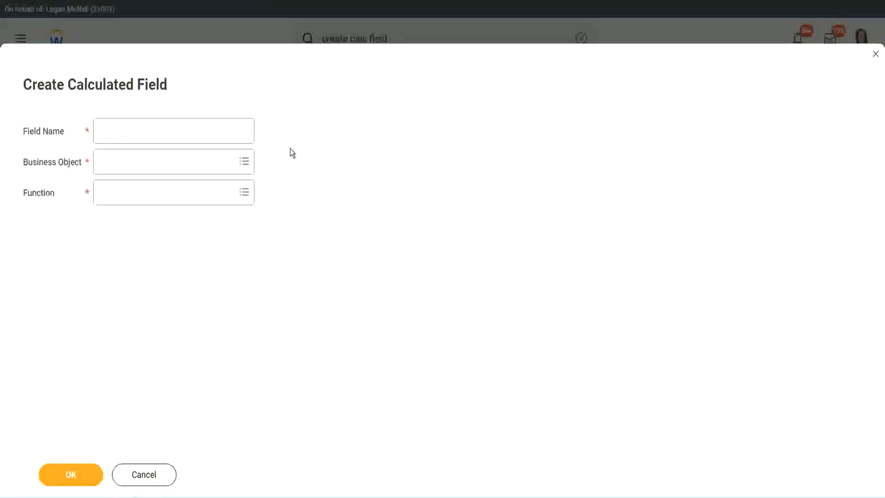
left_click(109, 132)
type("CF")
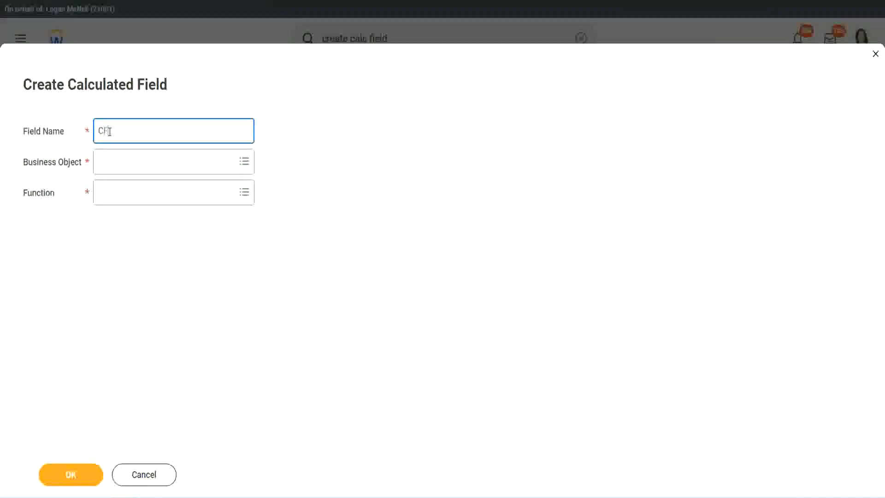
type(" TC-Amateur")
left_click(110, 130)
type("WW")
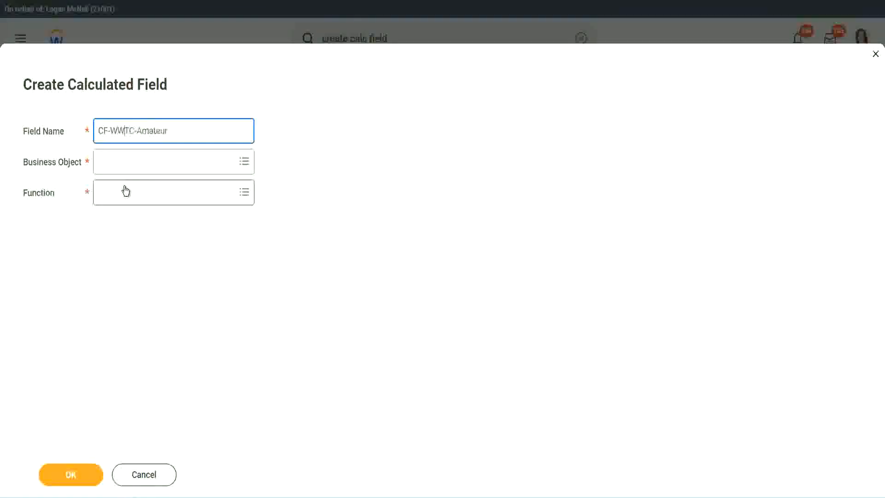
type("-")
- Set the new calculated field's business object to Global
left_click(125, 162)
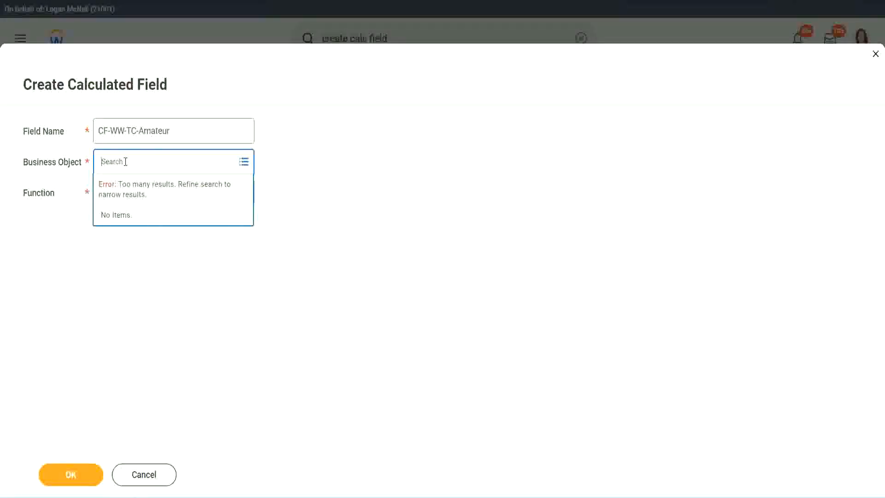
type("worker")
key("BackSpace")
key("BackSpace")
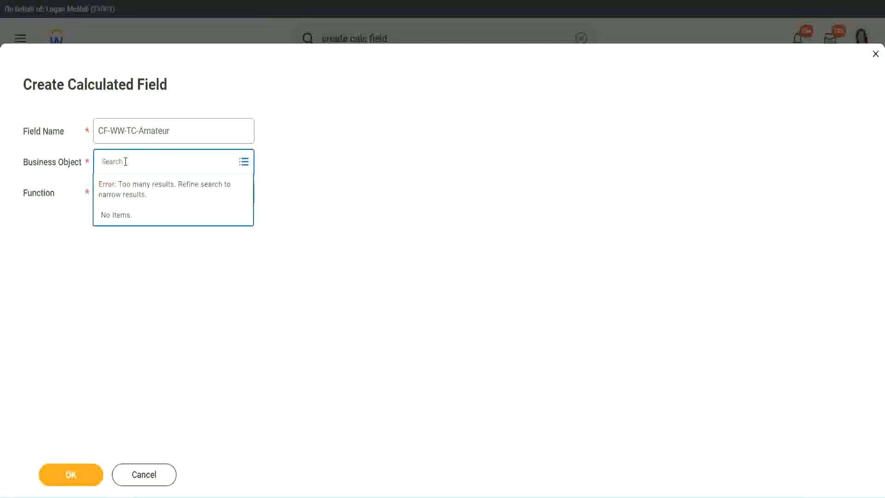
type("global")
key("Return")
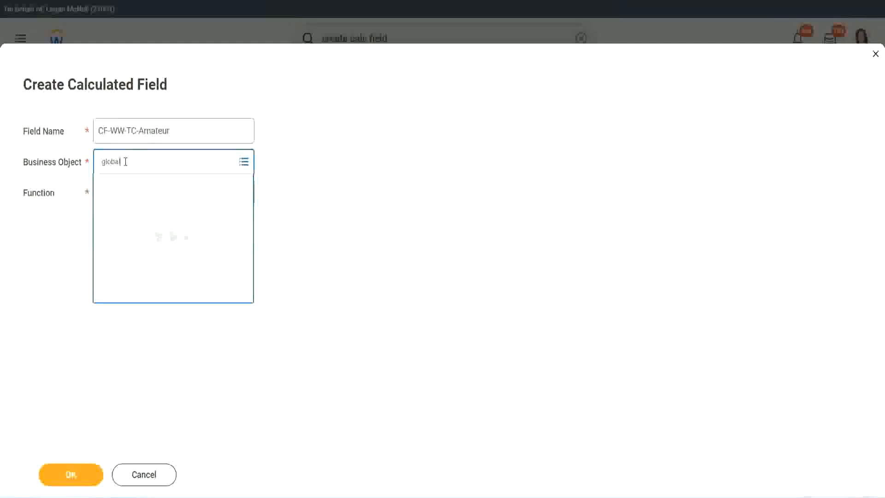
left_click(139, 215)
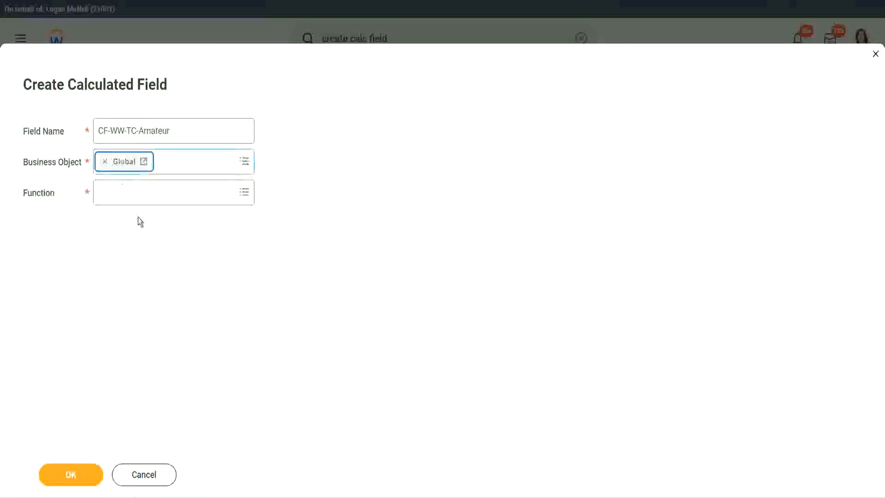
left_click_drag(176, 131, 29, 86)
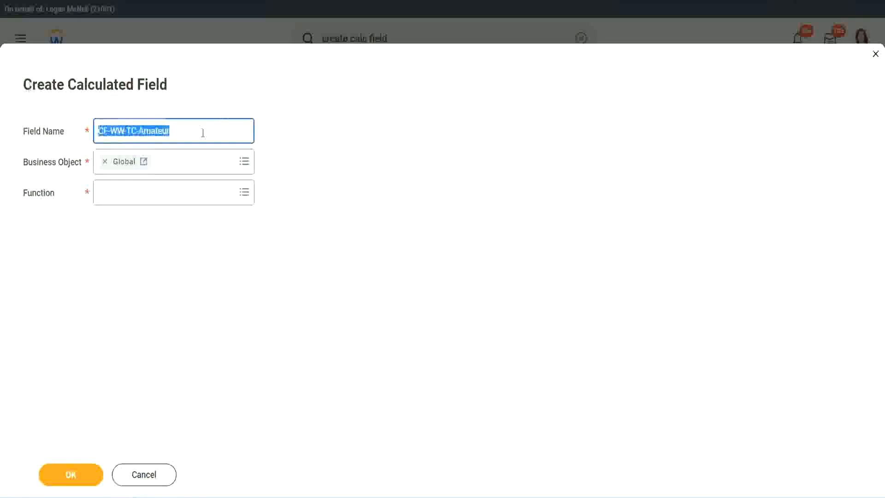
left_click(203, 133)
double_click(174, 128)
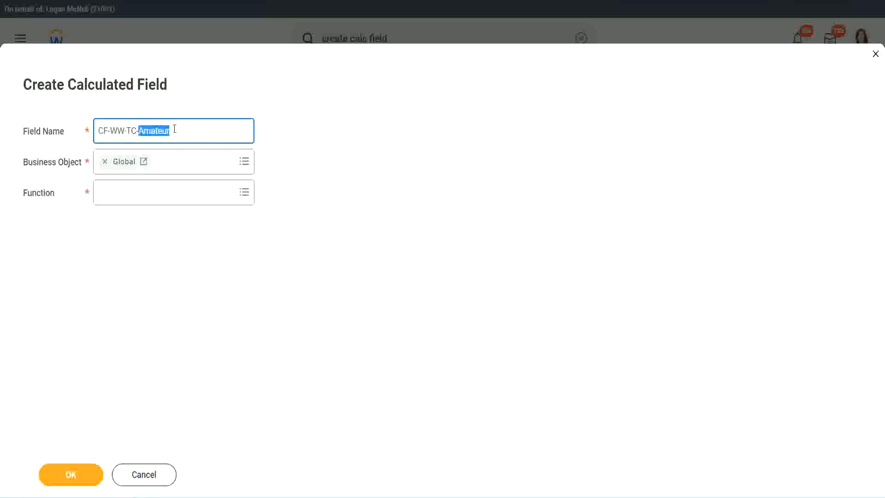
left_click(183, 129)
double_click(166, 133)
- Choose Text Constant as the new field's function and continue to its calculation settings
left_click(123, 191)
type("text const")
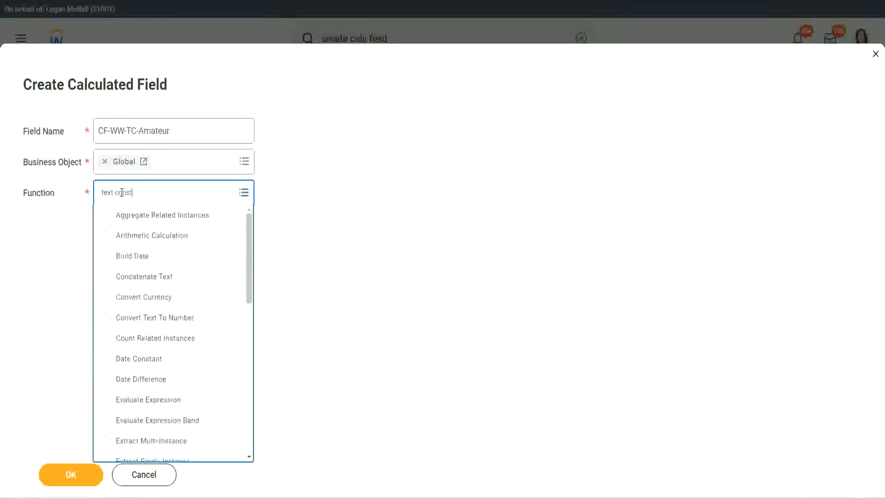
key("Return")
left_click(74, 482)
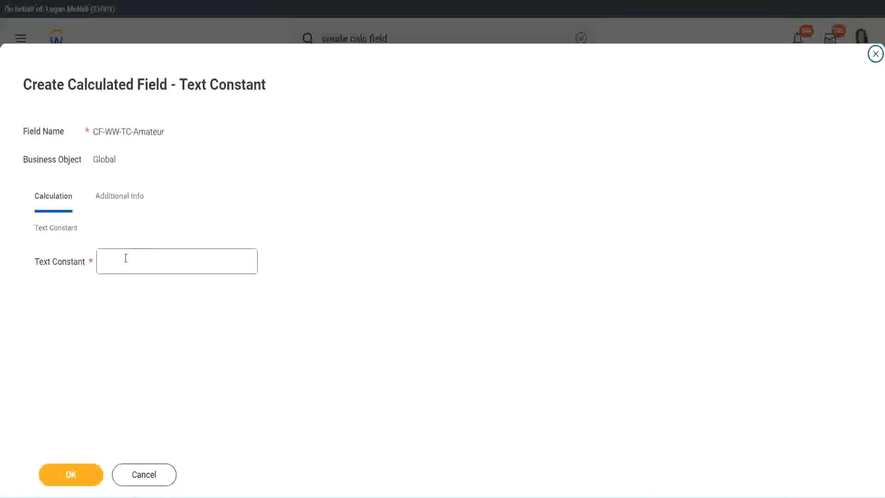
- Set the text constant to Amateur and save the field as the first row's return value
left_click(144, 259)
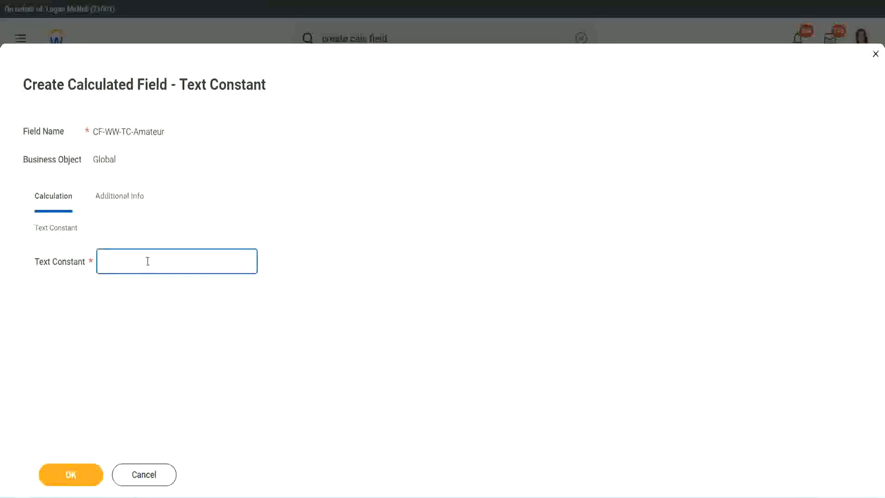
type("Amateur")
left_click(69, 476)
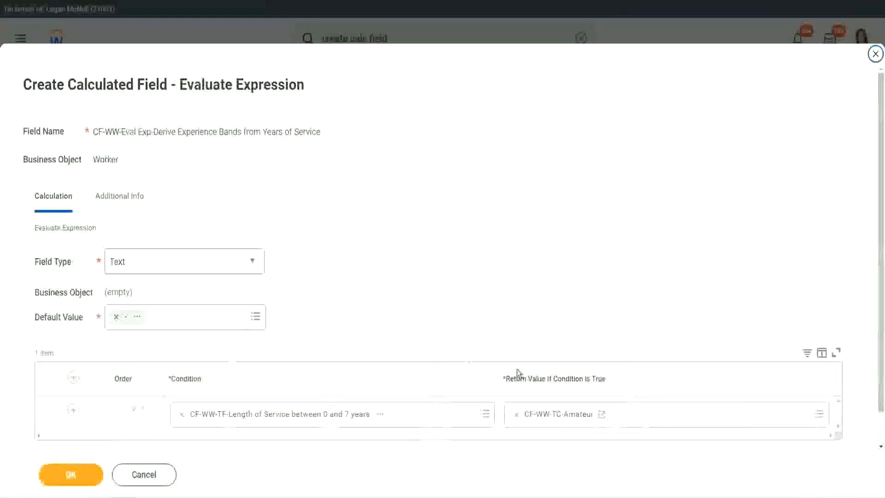
right_click(549, 417)
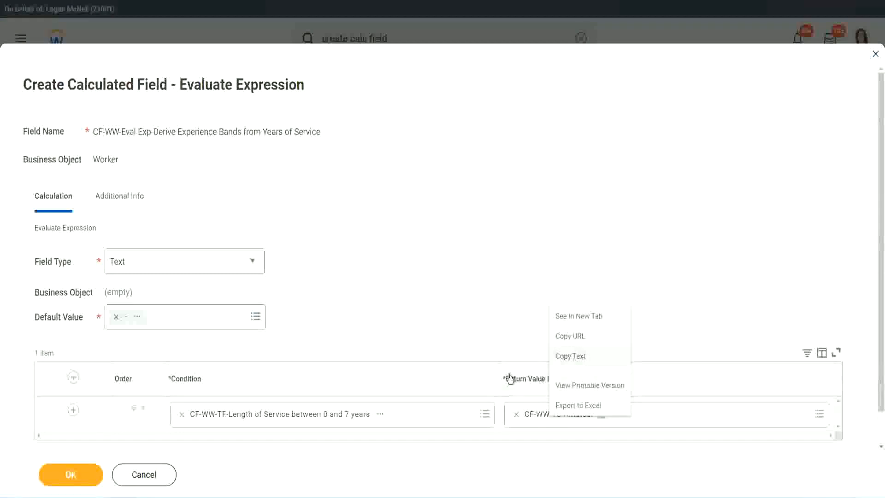
left_click(548, 417)
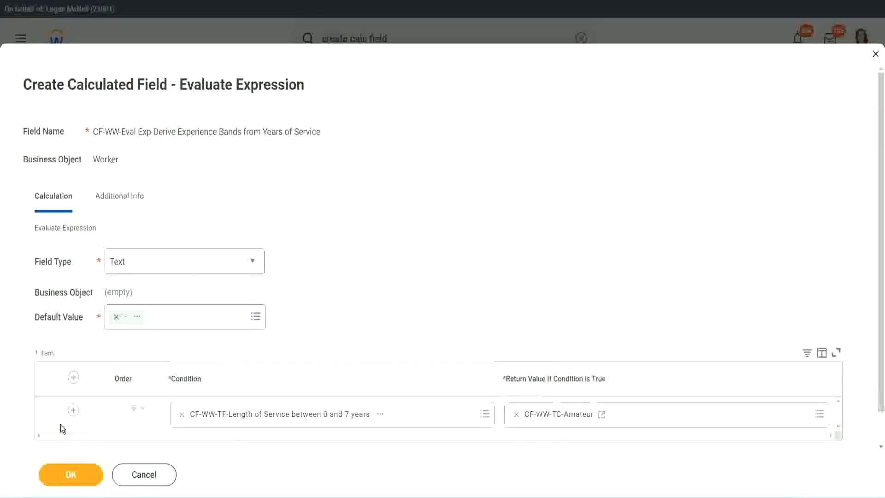
- Add three more empty condition rows below the 0 to 7 years condition
left_click(73, 411)
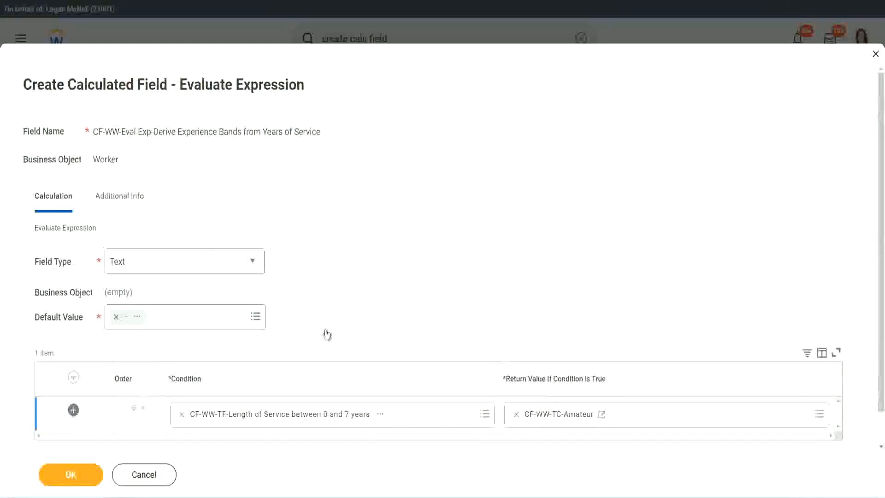
scroll(346, 321, "down", 2)
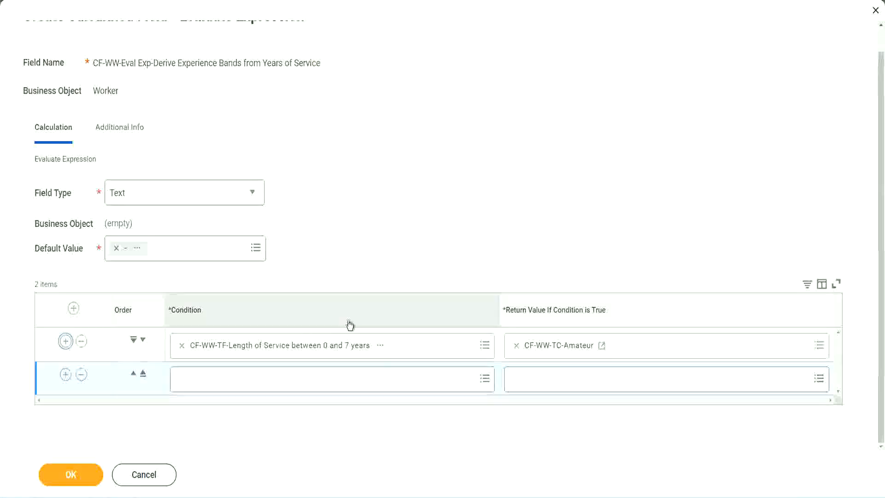
left_click(66, 374)
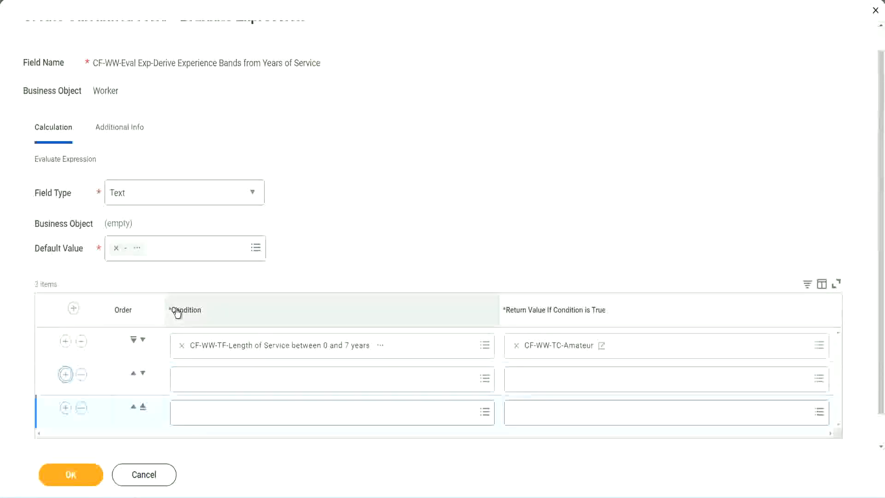
left_click(66, 375)
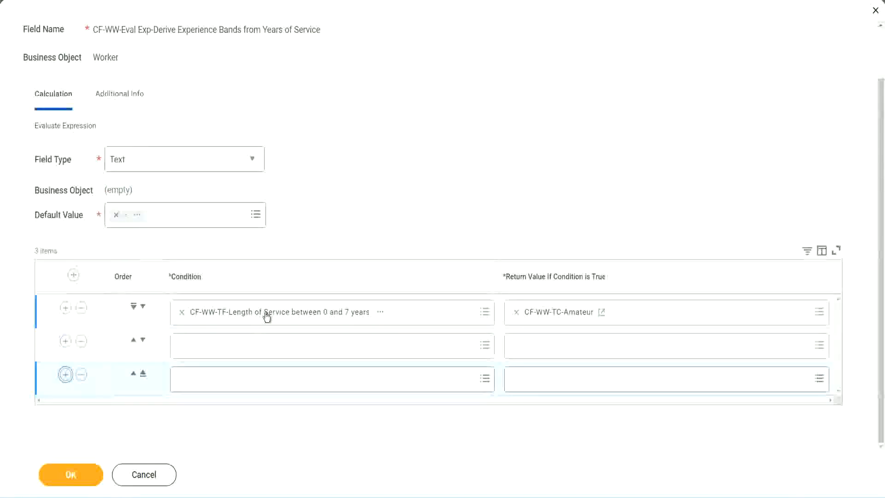
- Search for cf-ww-tf and set the second row's condition to CF-WW-TF-Length of Service between 8 and 15 years
left_click(218, 349)
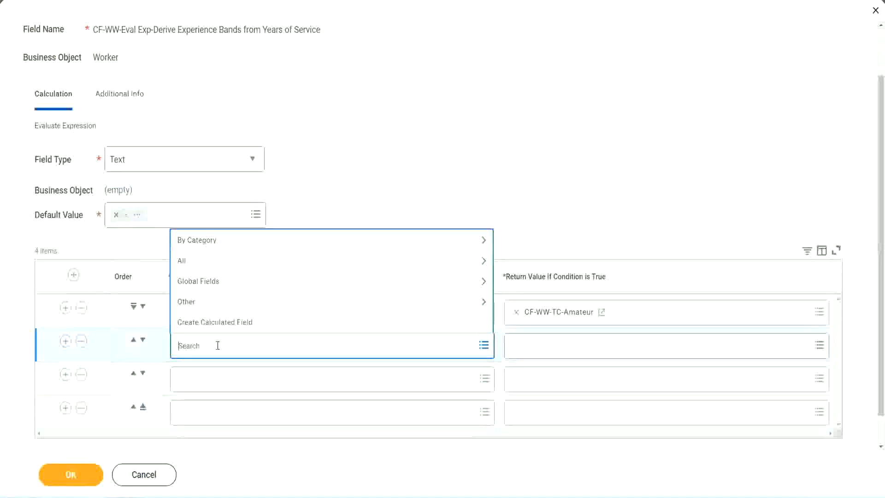
type("cf-ww")
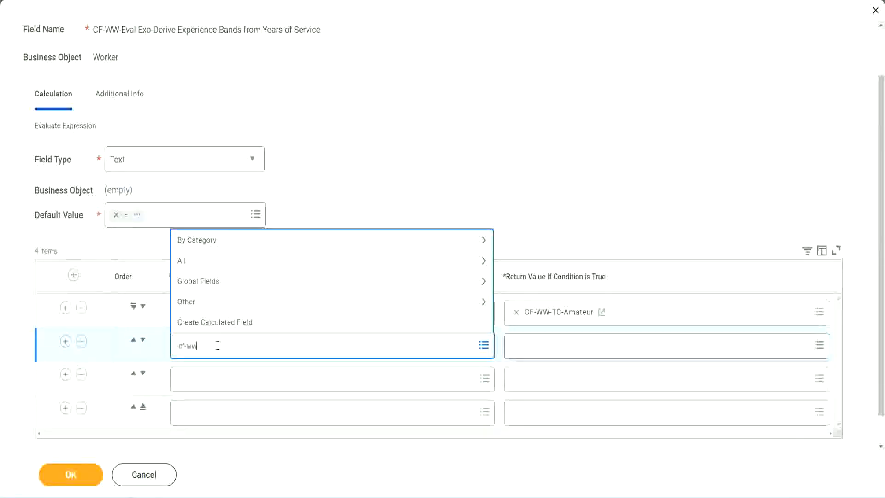
type("-tf")
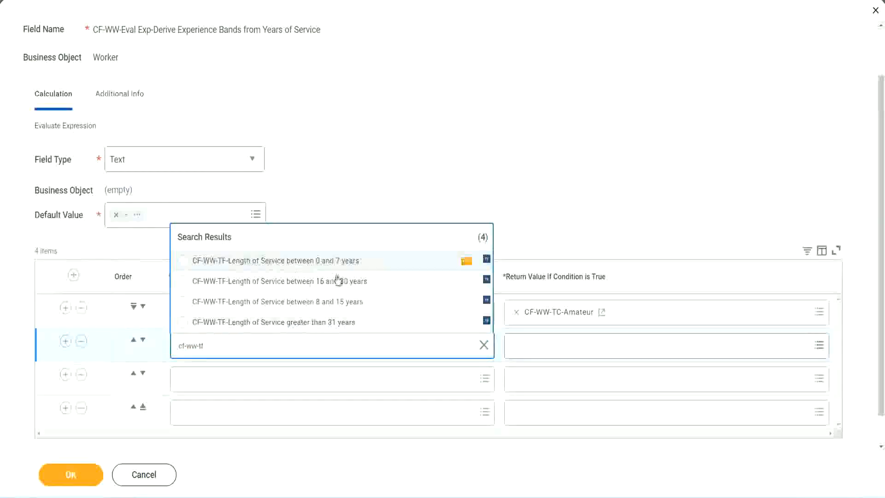
left_click(340, 304)
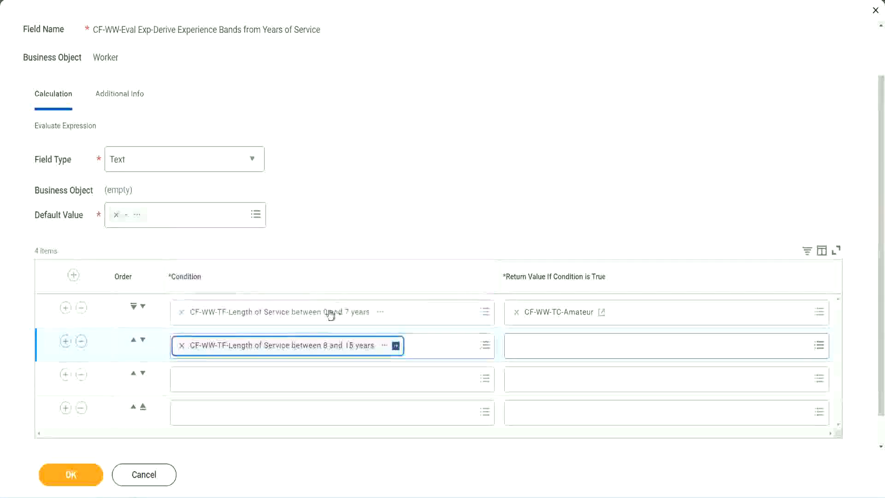
- Search for cf-ww-tf and set the third row's condition to CF-WW-TF-Length of Service between 16 and 30 years
left_click(223, 379)
type("cf")
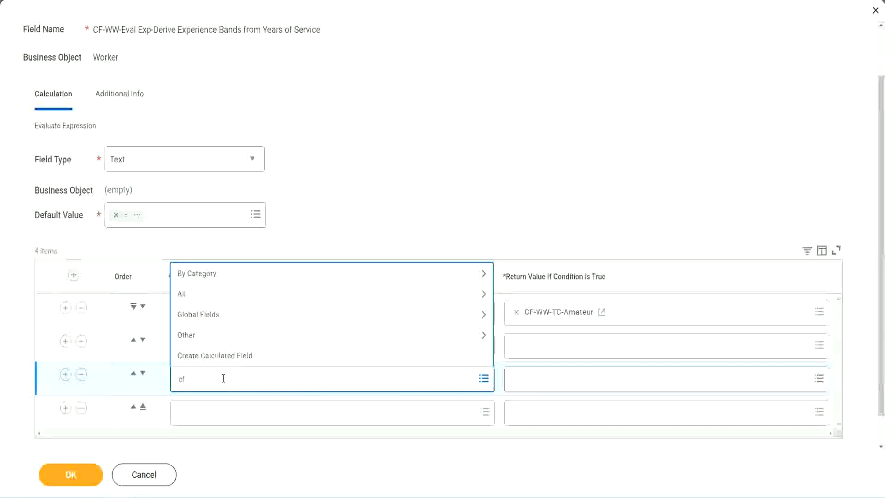
type("-ww-tf")
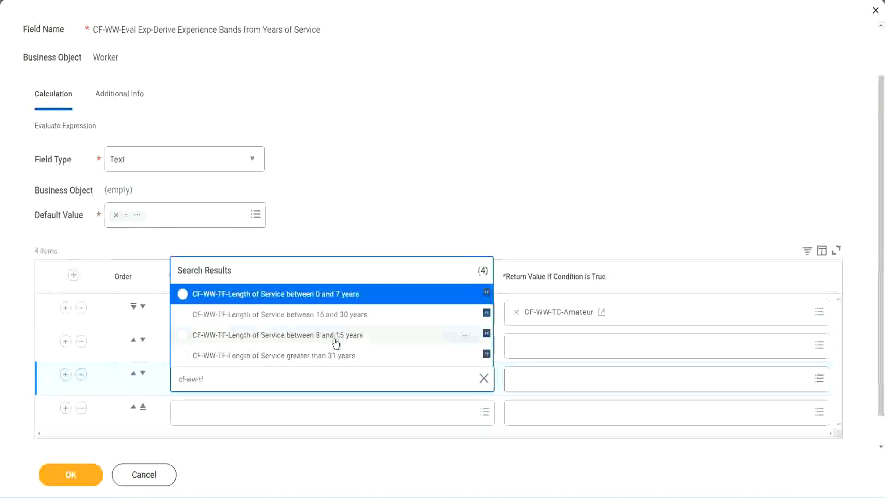
left_click(354, 314)
- Search for cf-ww tf 31 and set the fourth row's condition to CF-WW-TF-Length of Service greater than 31 years
left_click(209, 413)
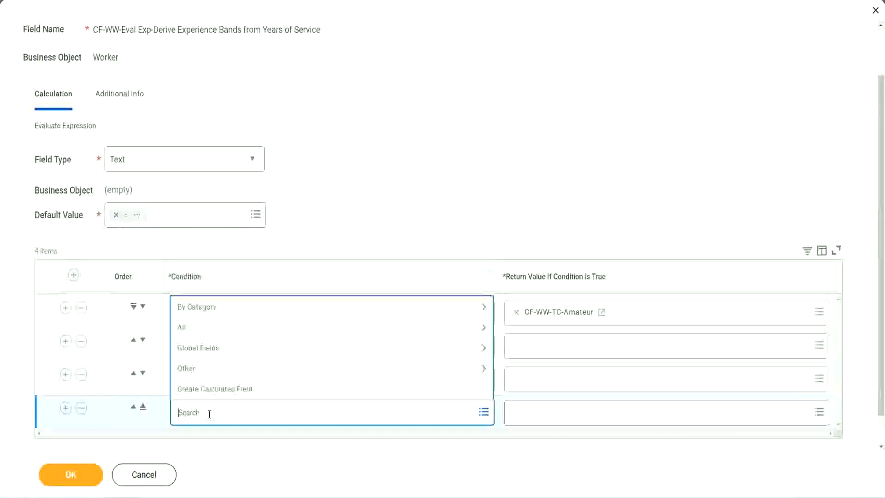
type("cf-ww")
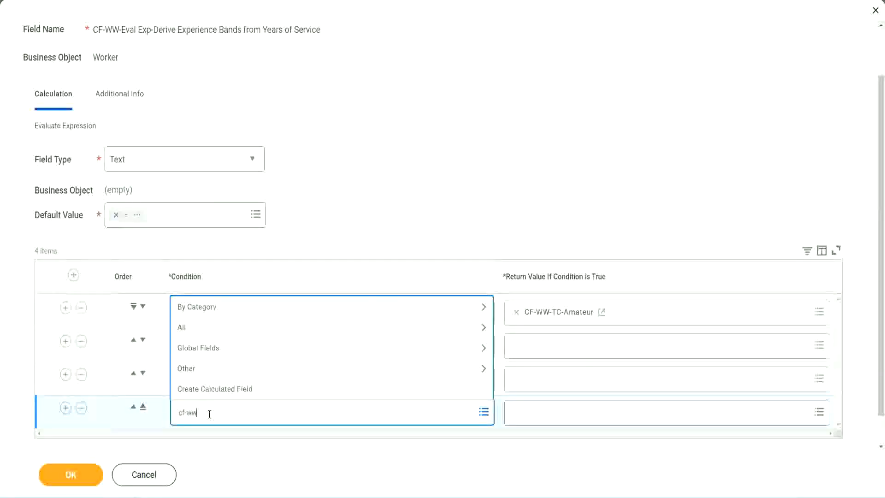
type(" tf 31")
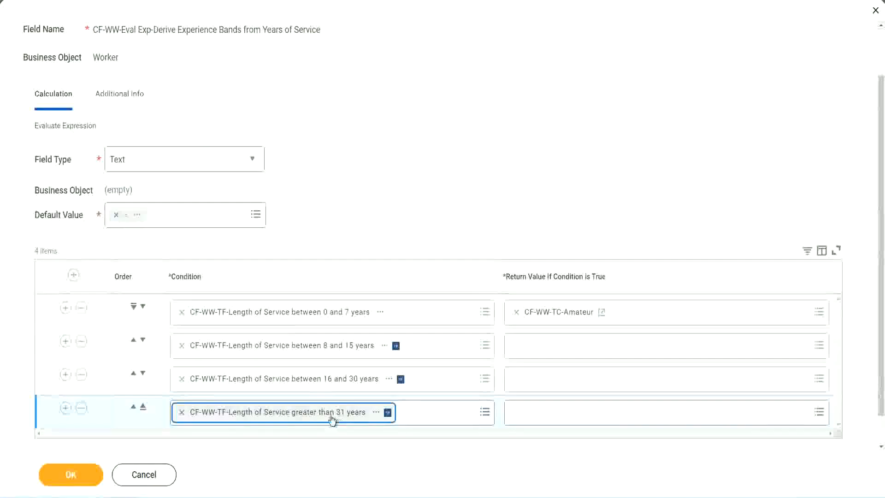
left_click(398, 191)
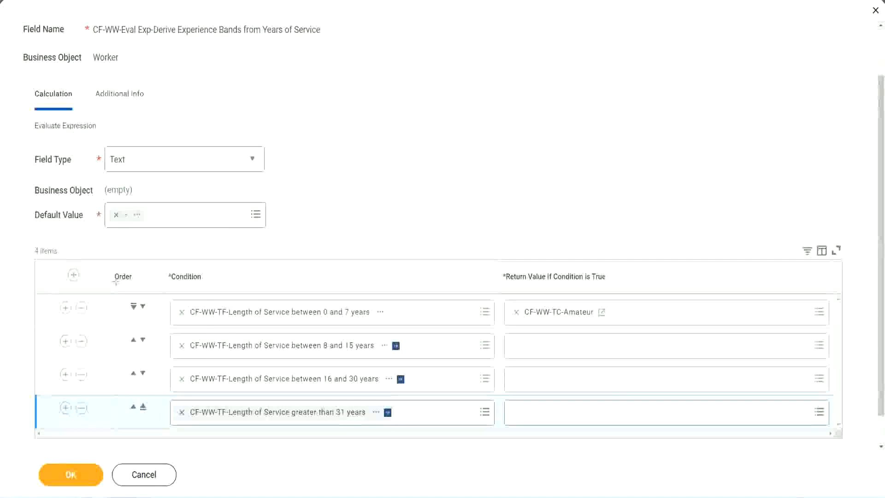
- Try moving the 8 to 15 years condition above the 0 to 7 years condition and restore the original order
left_click_drag(100, 269, 98, 363)
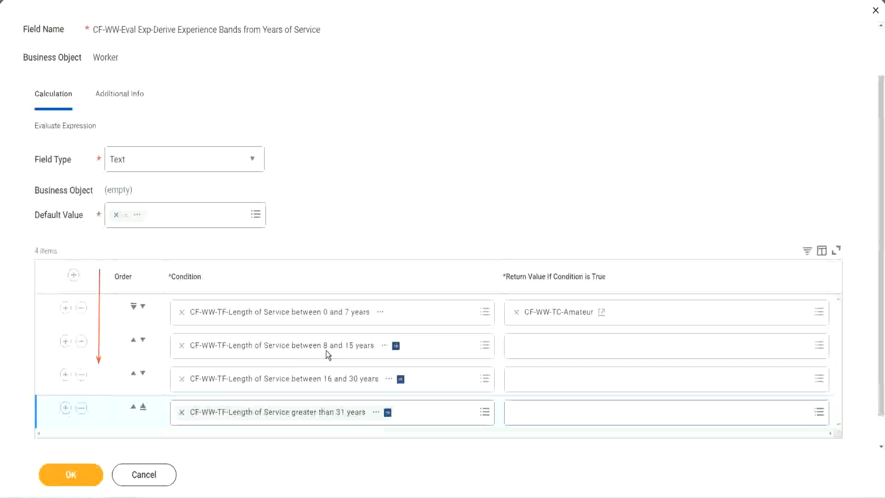
left_click(134, 341)
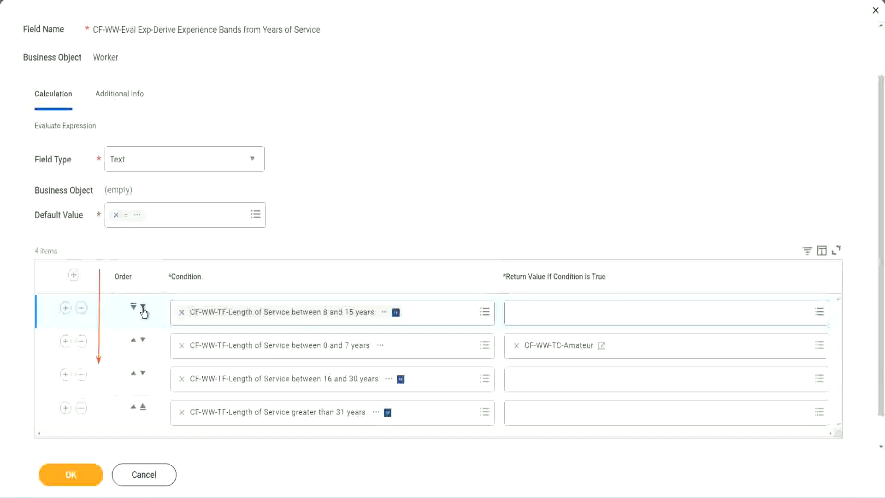
left_click(143, 306)
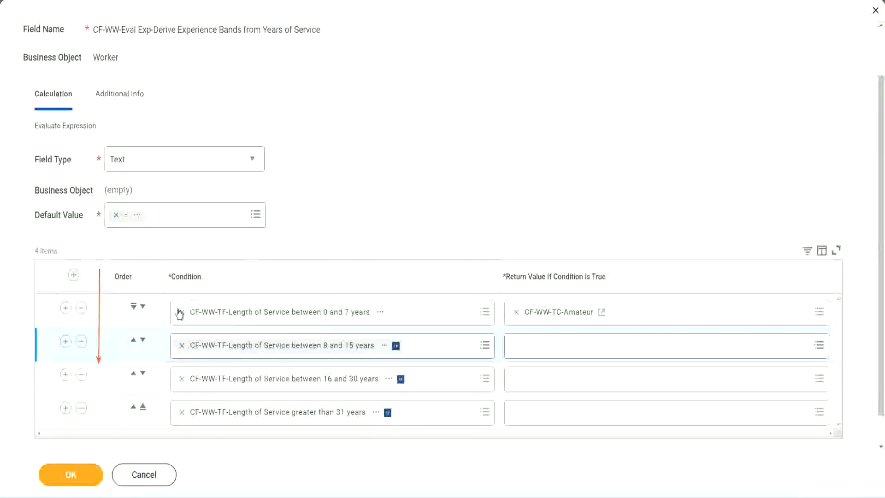
- Temporarily move the 8 to 15 years condition to the first row, copying the CF-WW-TC-Amateur name before restoring the order
left_click(133, 341)
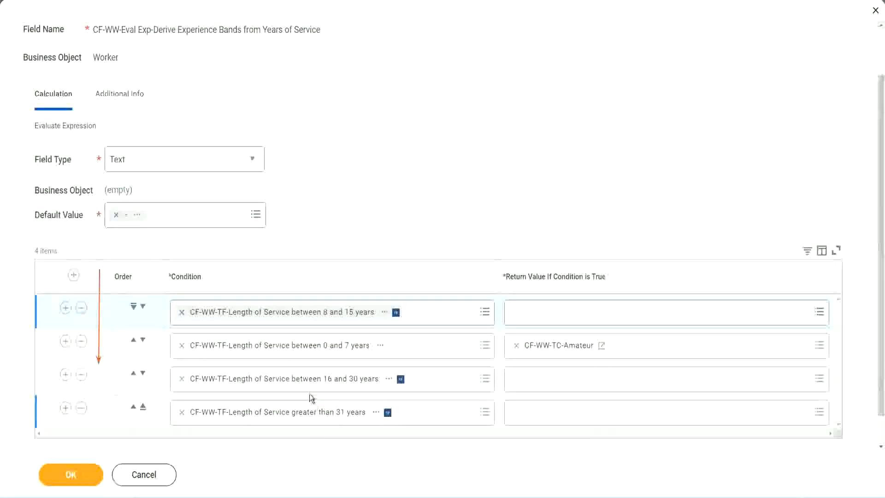
right_click(560, 352)
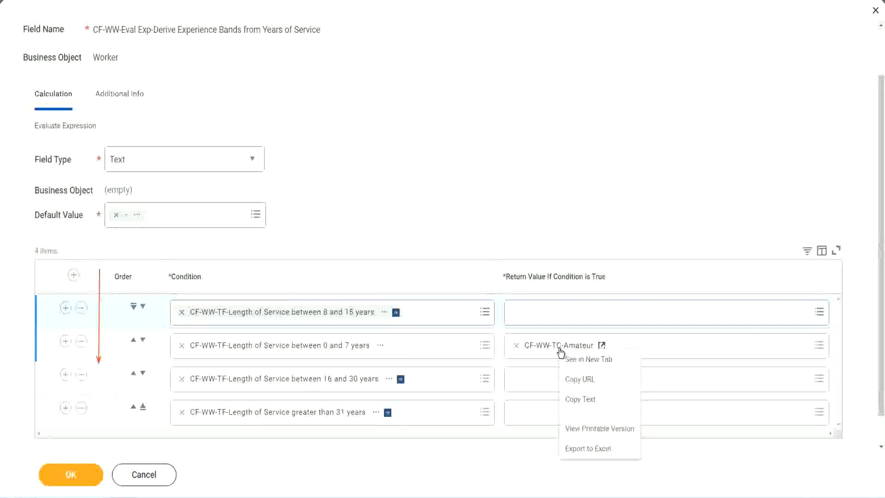
left_click(581, 400)
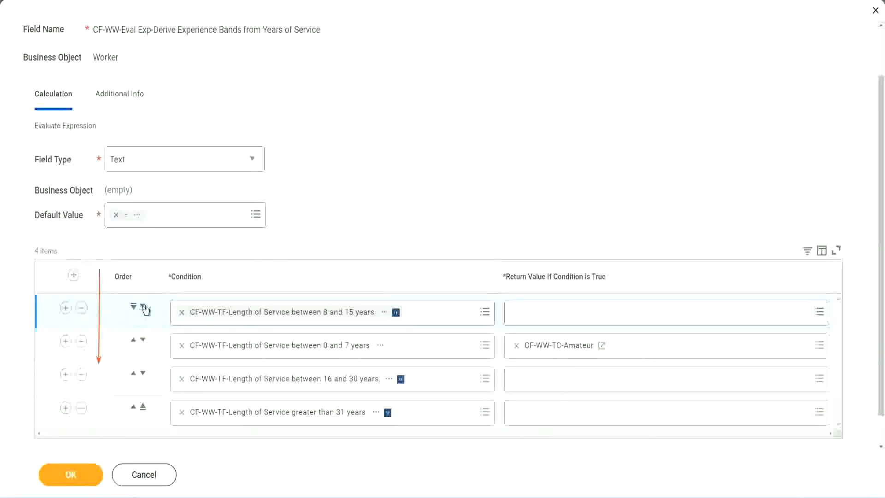
left_click(143, 306)
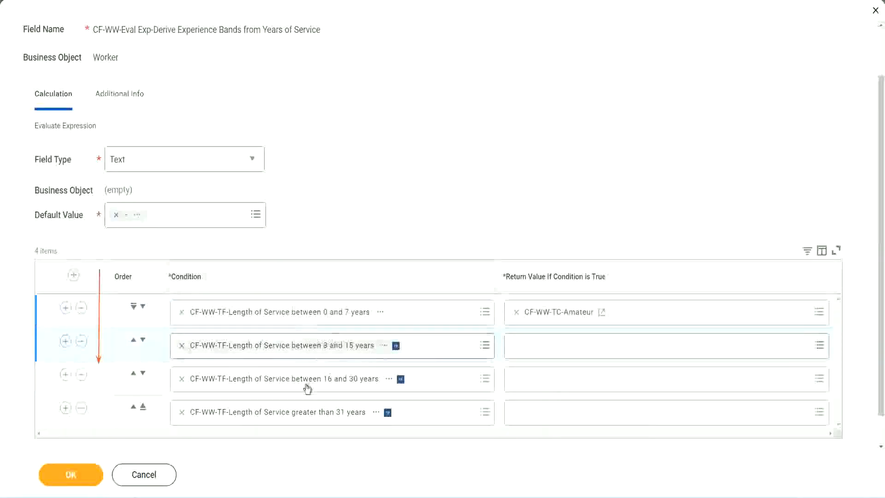
- Start a calculated field CF-WW-TC-Experienced for the 8 to 15 years return value, with business object Global and function Text Constant
left_click(512, 341)
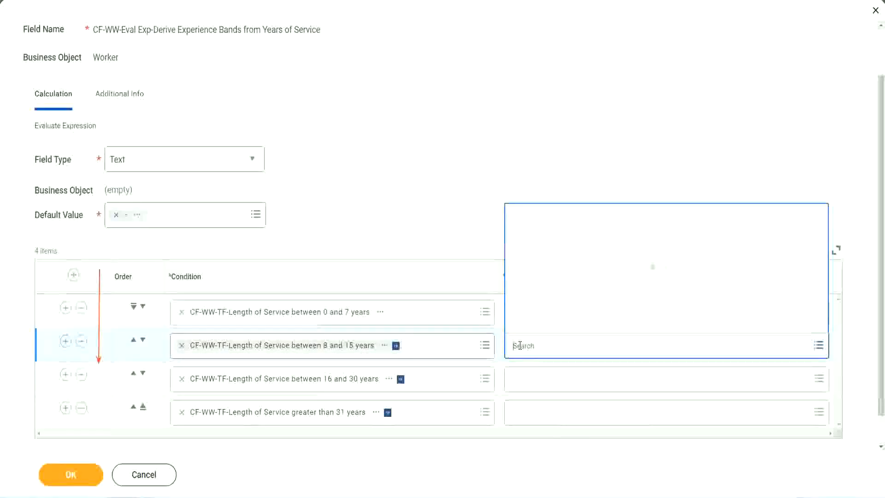
left_click(549, 324)
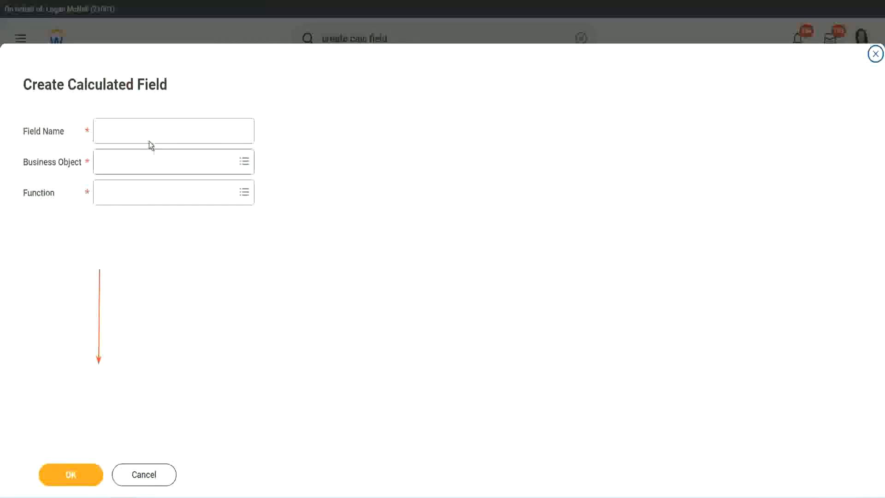
left_click(141, 130)
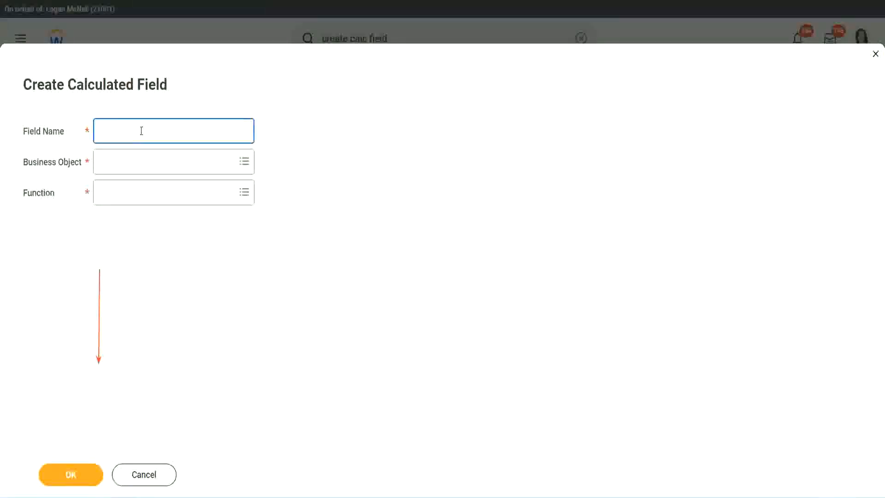
key("ctrl+v")
double_click(170, 131)
type("Ex")
type("per")
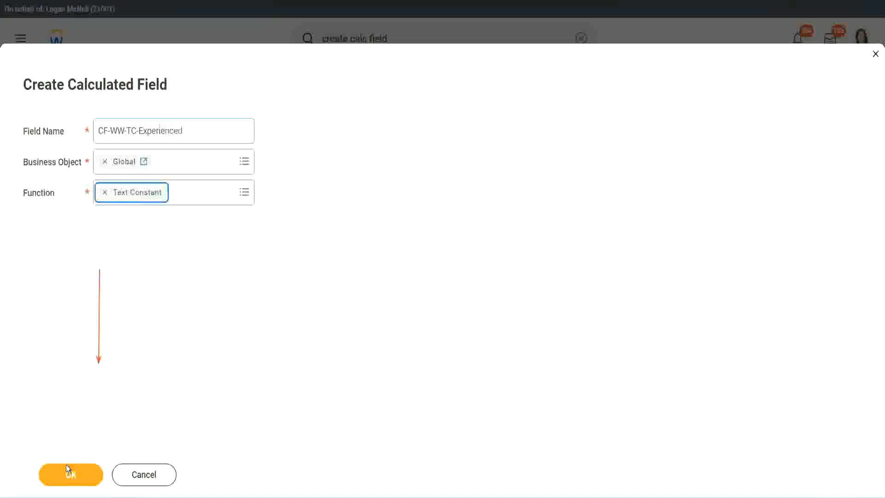
left_click(69, 474)
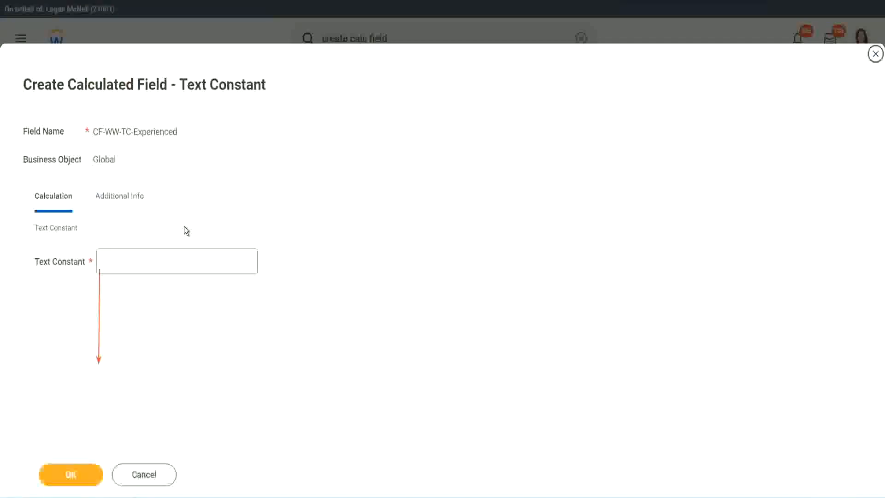
- Set the text constant to Experienced and save the field as the second row's return value
left_click(134, 262)
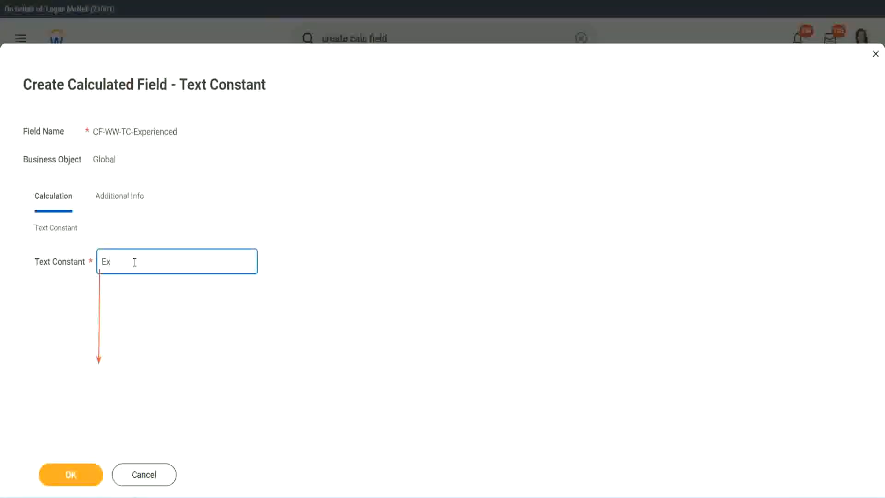
type("Experienced")
left_click(73, 475)
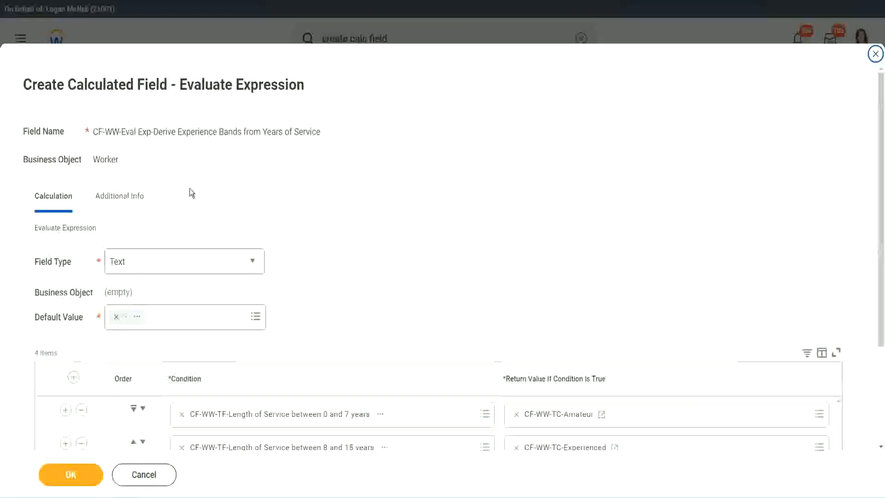
- Start a new calculated field for the 16 to 30 years return value, entering CF-WW-TC-Amateur as the starting field name
scroll(408, 239, "down", 3)
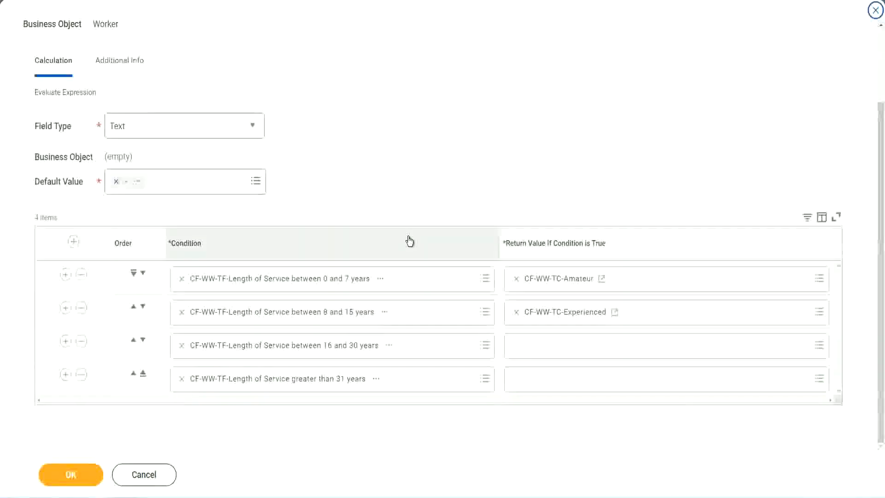
left_click(552, 350)
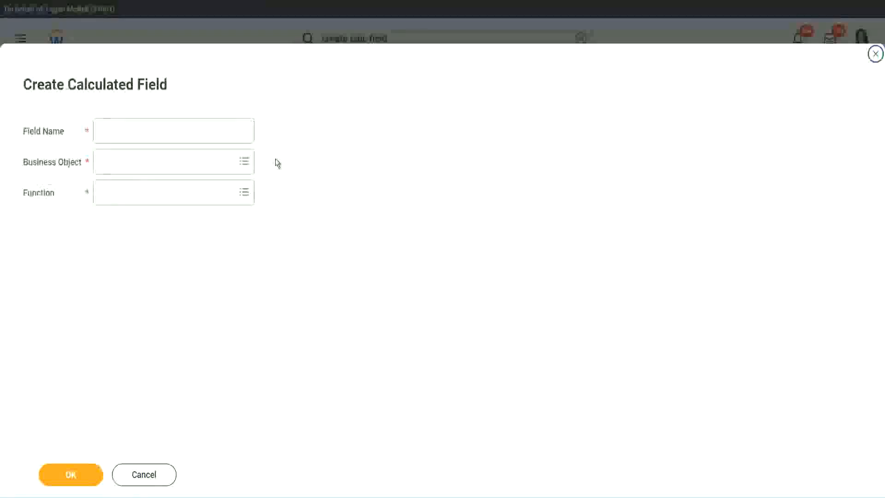
left_click(187, 131)
type("CF-WW-TC-Amateur")
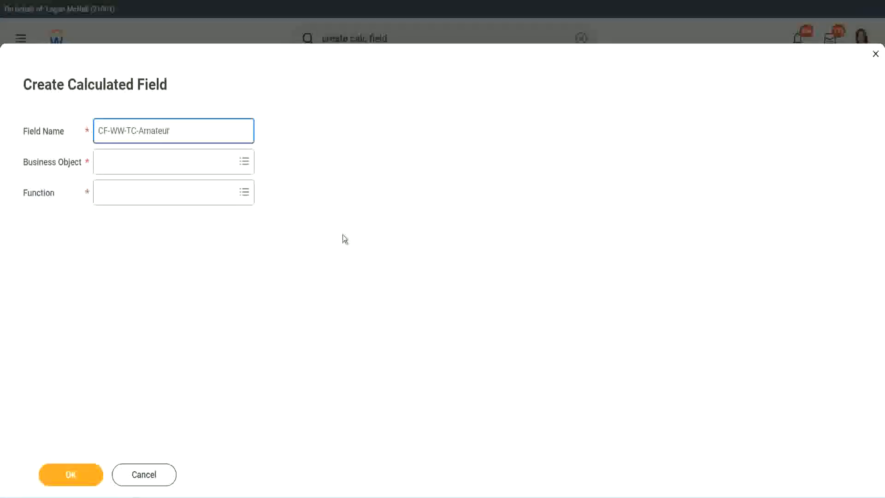
- Set the new field's business object to Global and change its field name to CF-WW-TC-Senior
left_click(101, 163)
type("global")
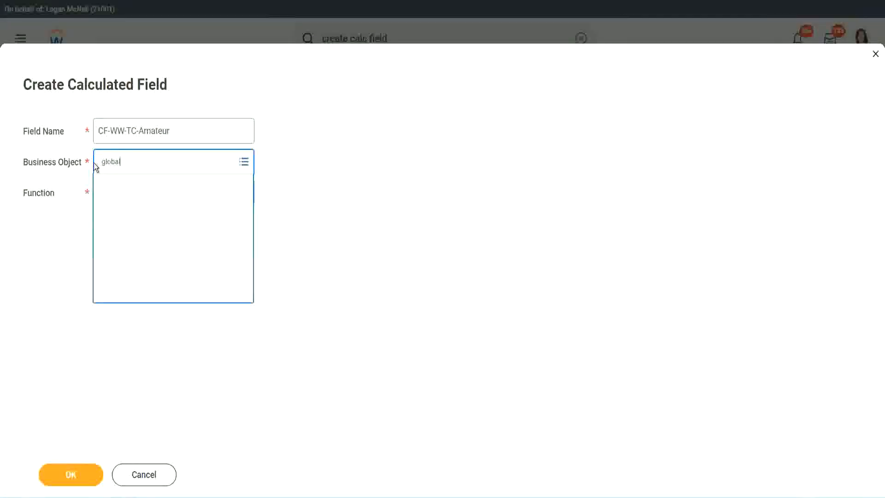
key("Return")
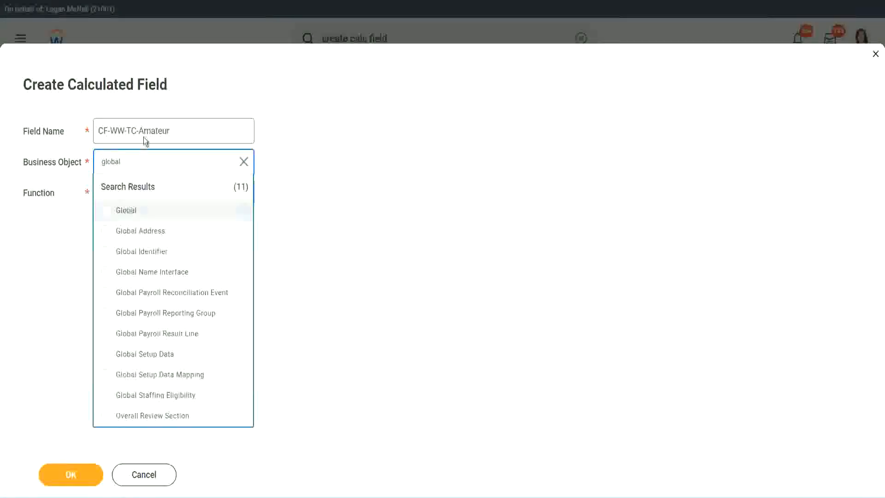
left_click(144, 138)
double_click(144, 136)
type("S")
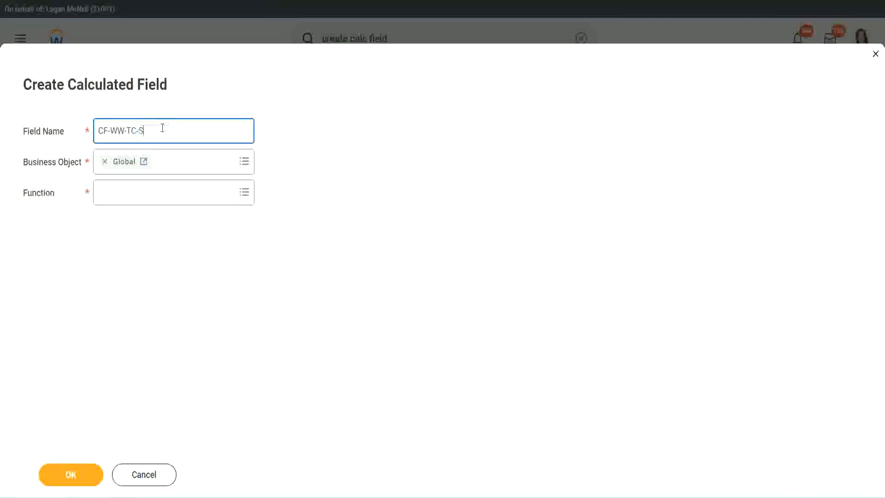
type("enior")
- Choose the Text Constant function, set the text constant to Senior, and save the field as the third row's return value
left_click(141, 201)
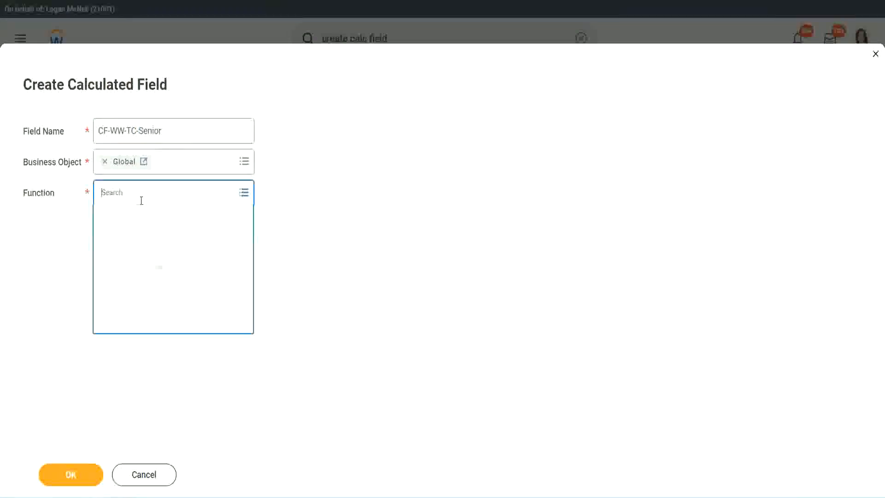
type("tc")
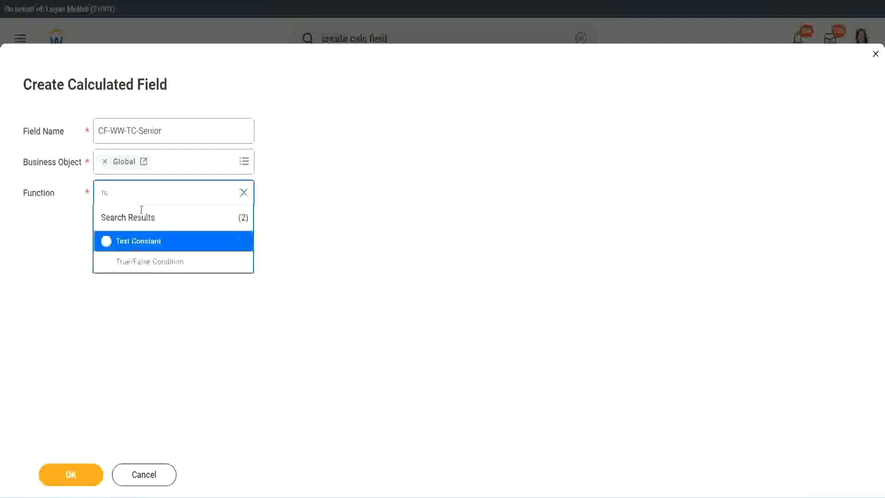
left_click(137, 240)
left_click(70, 478)
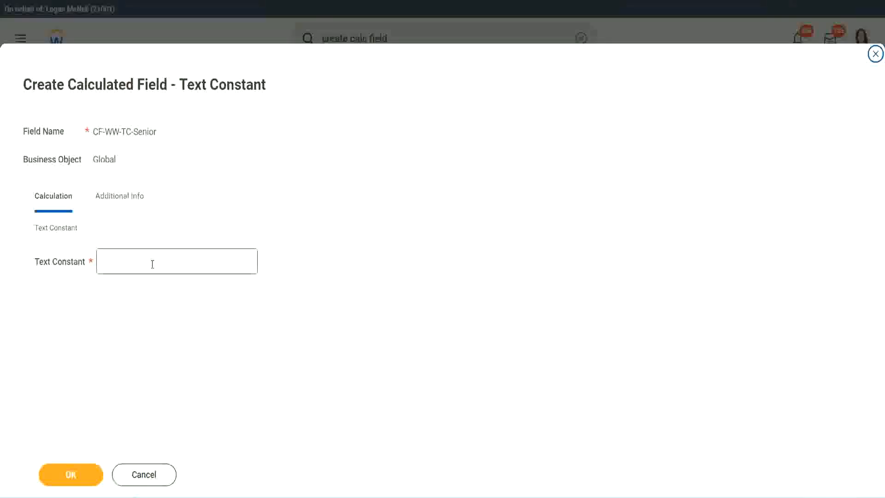
left_click(150, 259)
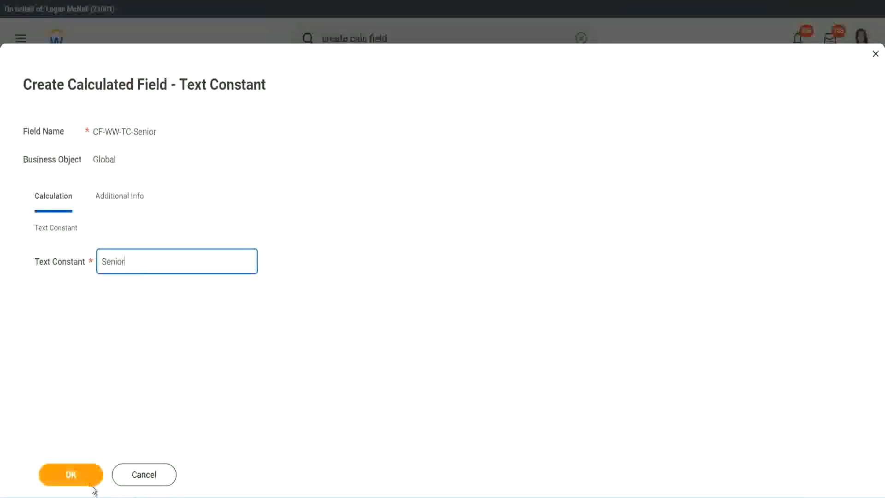
left_click(70, 482)
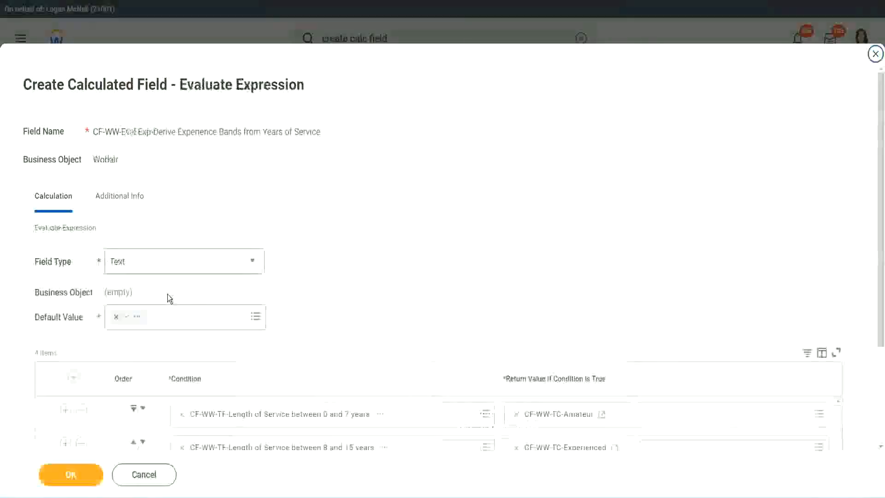
- Start a new calculated field for the greater than 31 years return value and name it CF-WW-TC-Legend, reusing the Senior field's name
scroll(640, 332, "down", 3)
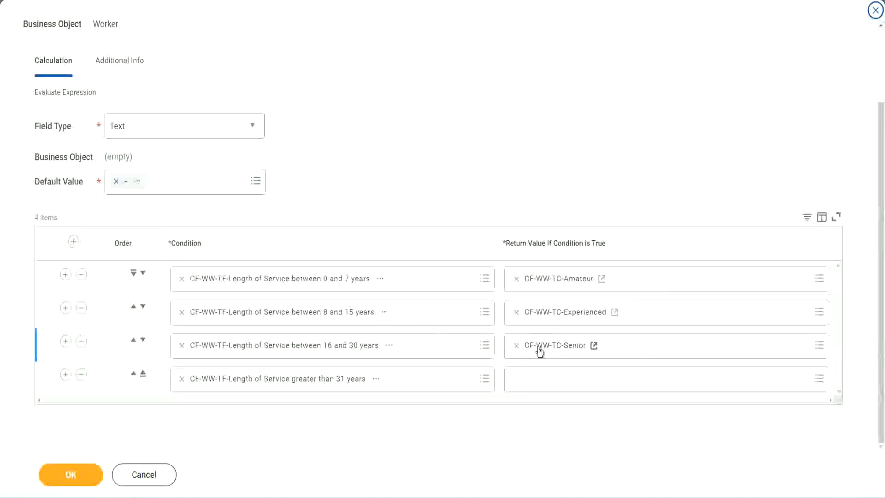
right_click(537, 347)
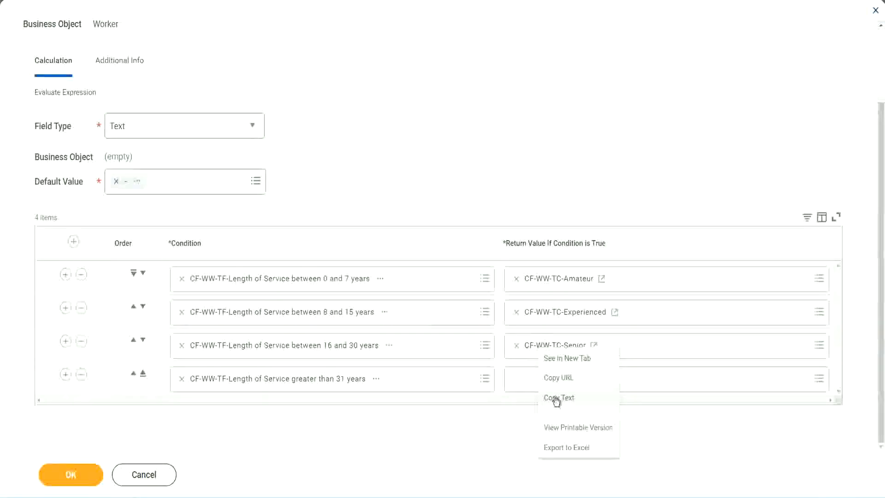
left_click(552, 396)
left_click(513, 380)
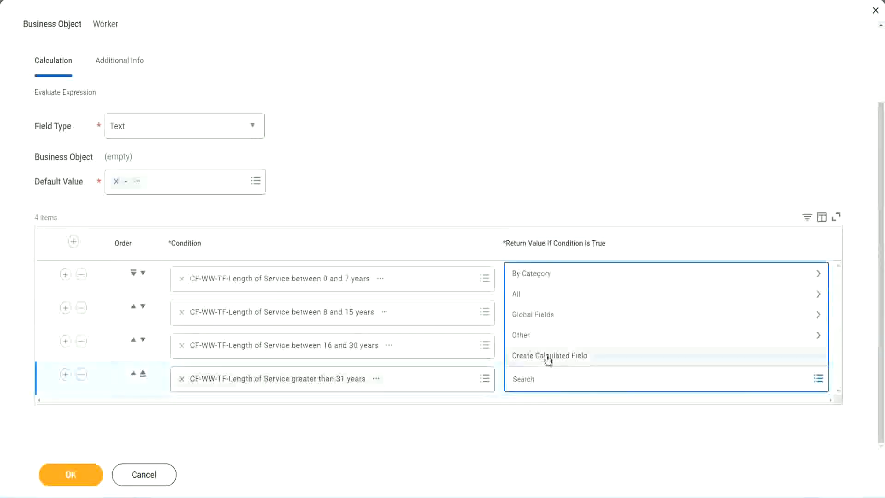
left_click(548, 358)
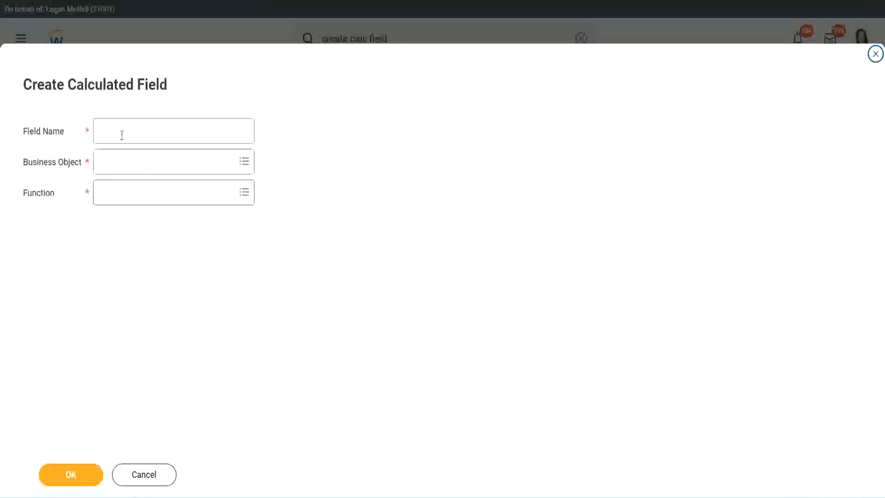
left_click(122, 135)
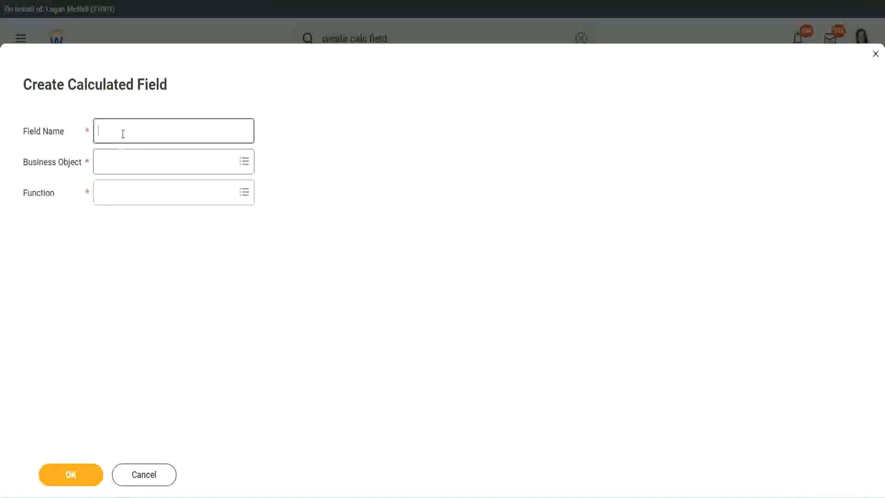
key("ctrl+v")
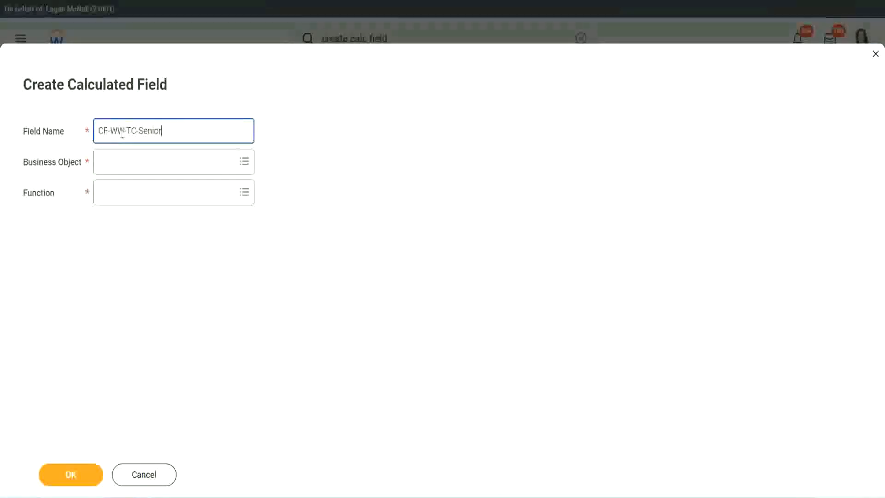
key("ctrl+shift+Left")
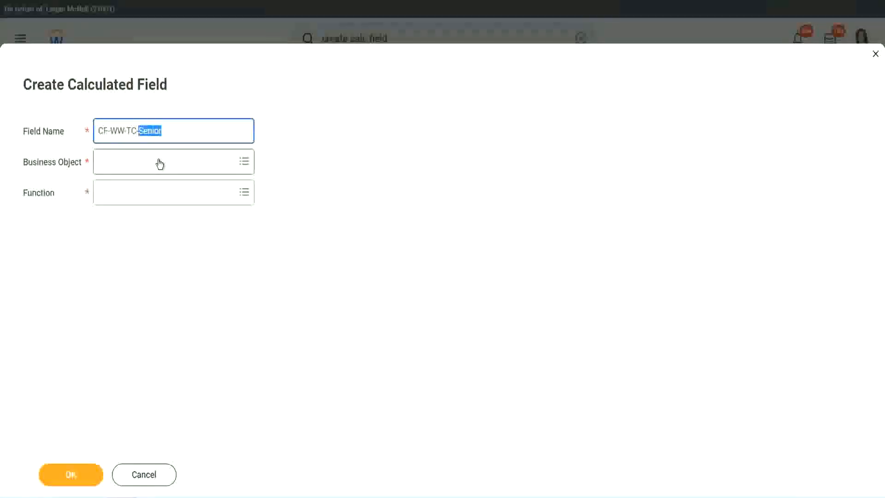
type("Legend")
- Set the business object of the Legend calculated field to Global
left_click(125, 167)
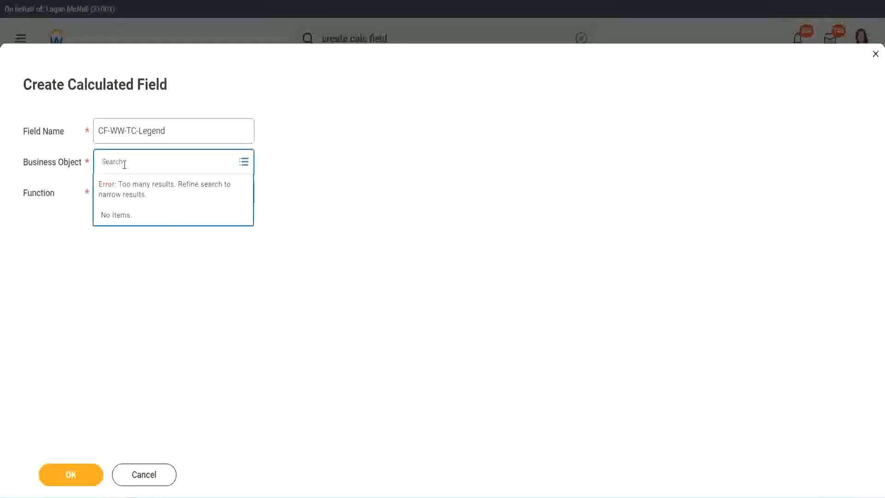
type("w")
type("lobal")
key("Return")
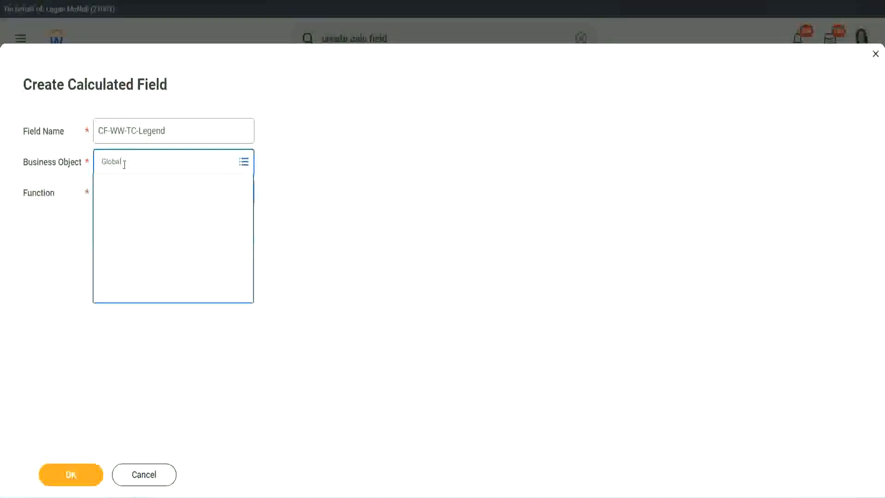
left_click(132, 212)
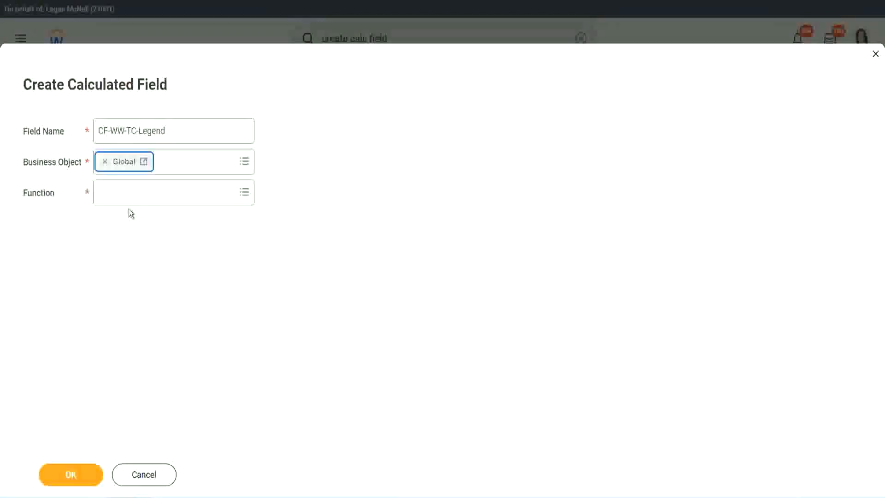
- Choose the Text Constant function, set the text constant to Legend, and save the field as the fourth row's return value
left_click(126, 193)
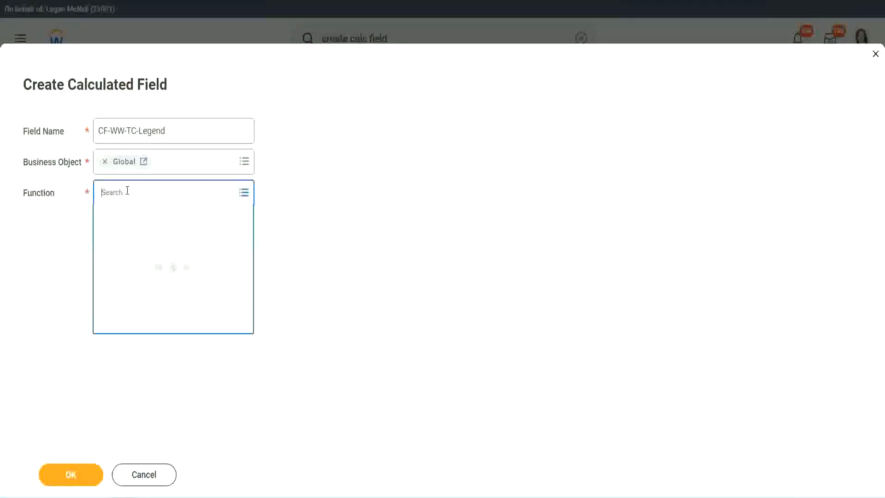
type("tc")
key("Return")
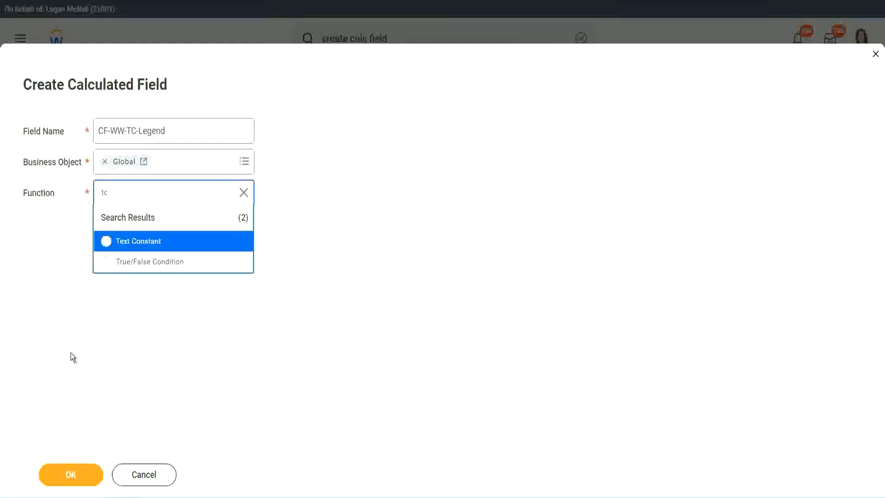
left_click(164, 249)
left_click(50, 476)
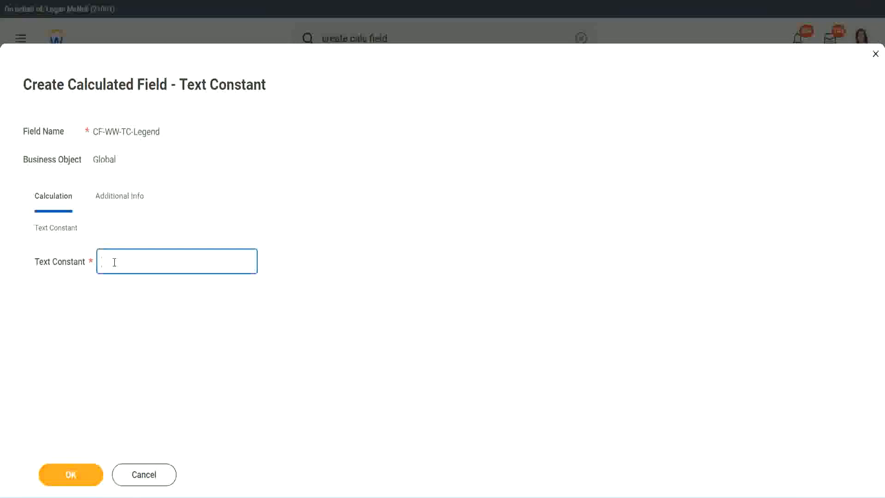
type("Legend")
left_click(76, 477)
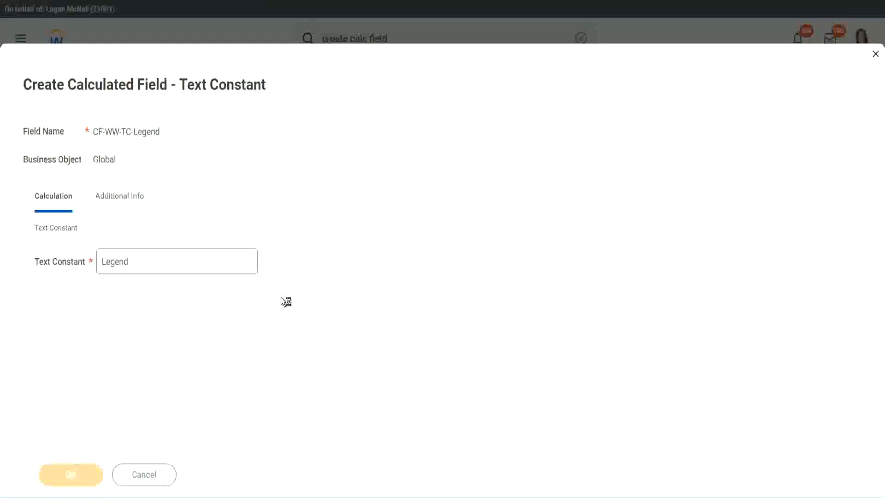
- Review the four conditions with their return values and save the Evaluate Expression calculated field
scroll(469, 247, "down", 3)
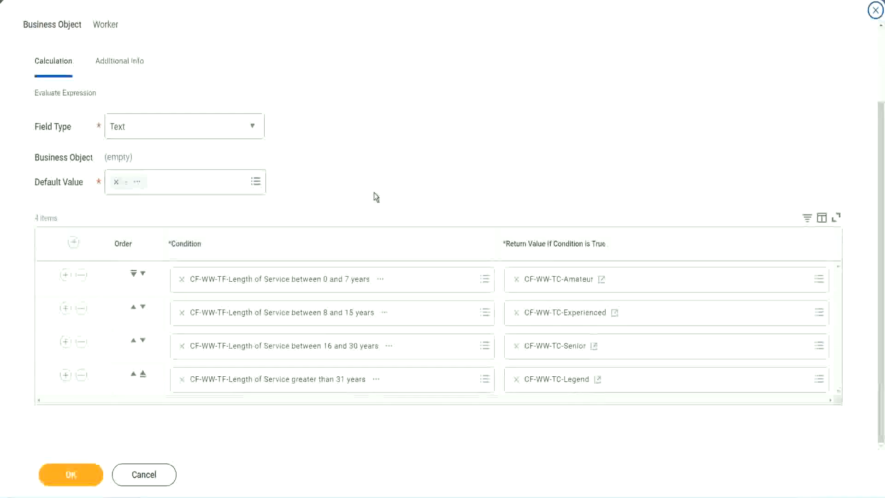
scroll(374, 186, "up", 1)
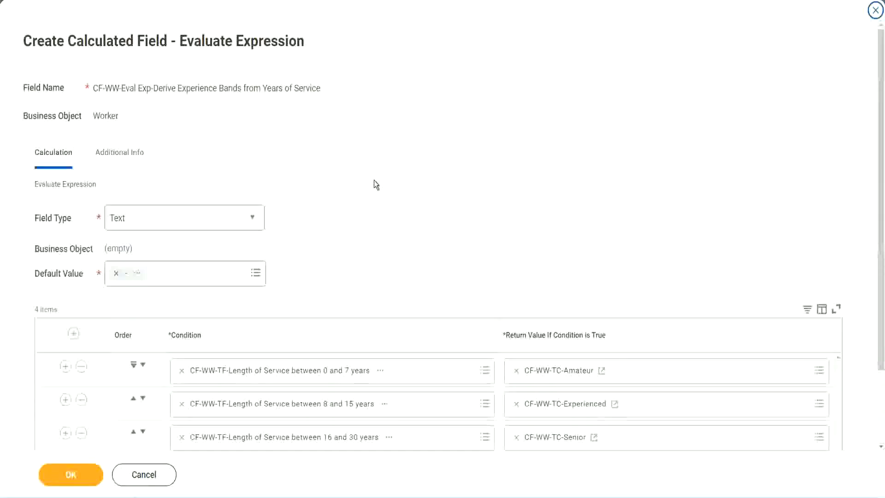
scroll(374, 185, "down", 2)
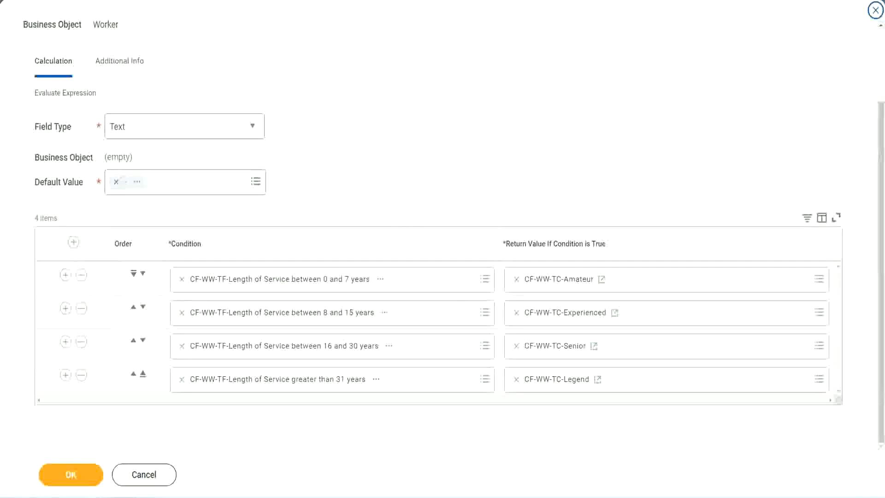
left_click_drag(566, 130, 573, 223)
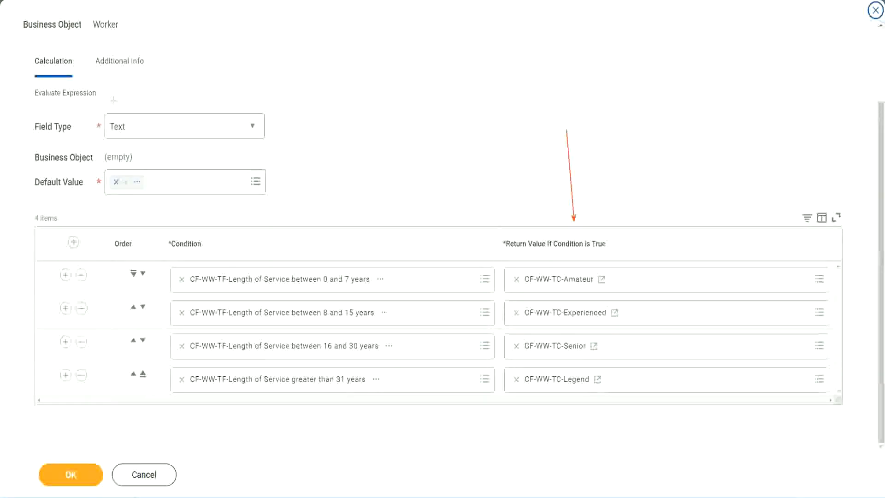
left_click_drag(109, 79, 113, 111)
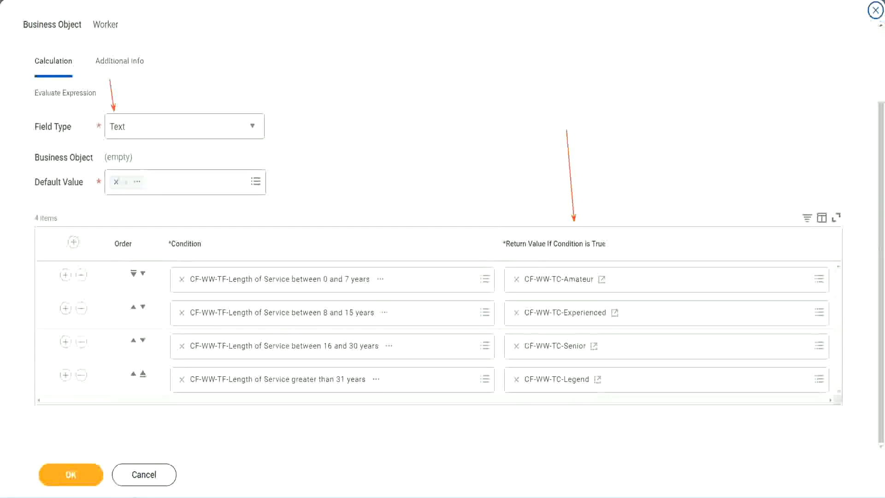
left_click(76, 474)
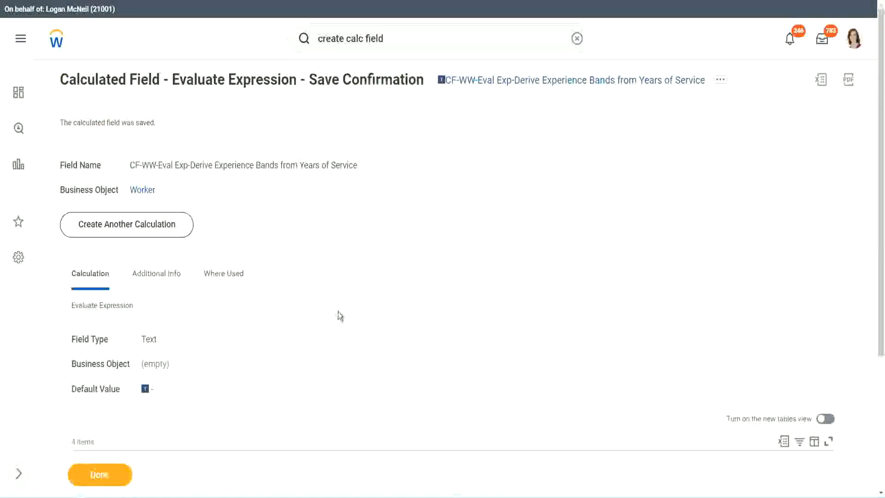
- Check the saved experience bands calculated field and copy its name from the save confirmation
scroll(338, 311, "down", 4)
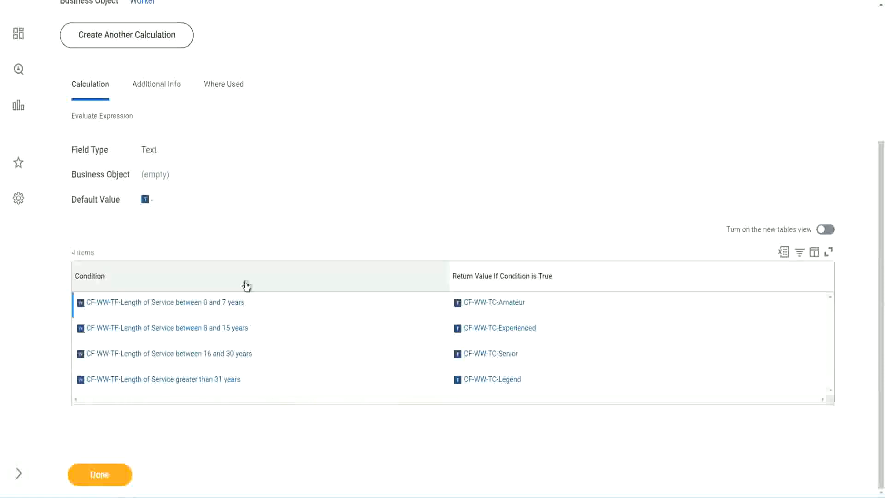
scroll(298, 187, "up", 4)
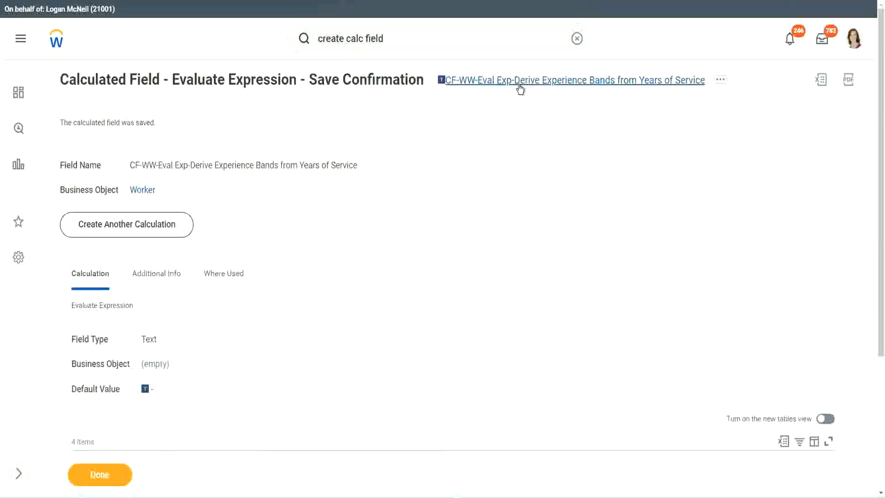
left_click(544, 139)
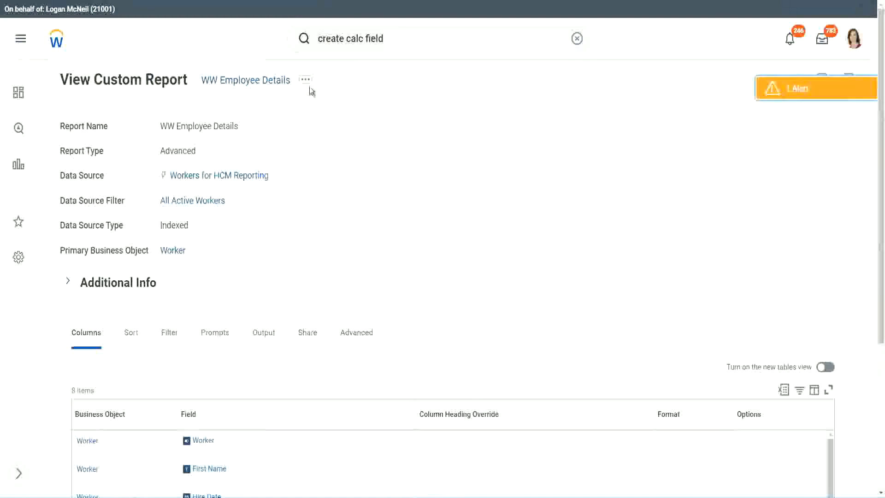
- Open the WW Employee Details custom report for editing
left_click(306, 82)
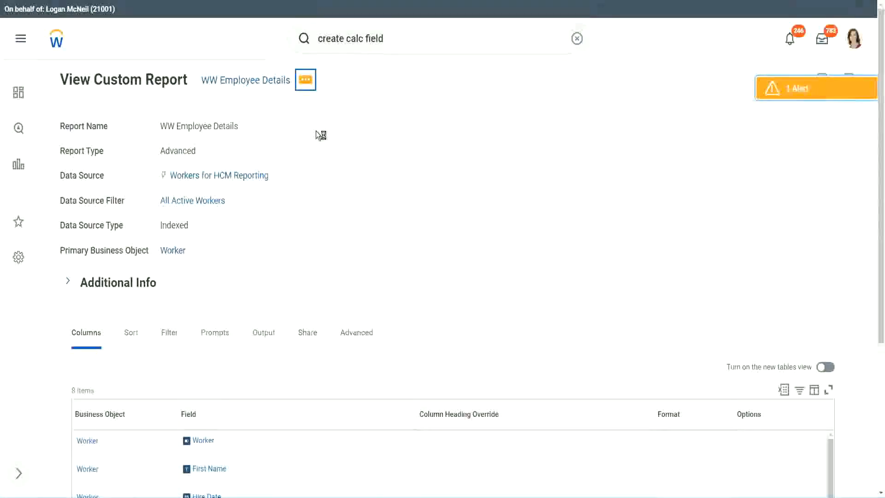
mouse_move(359, 125)
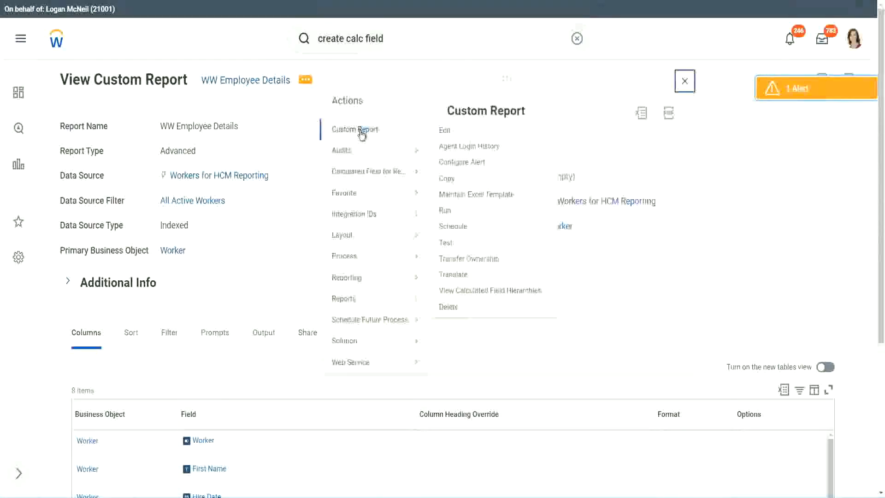
left_click(448, 133)
- Add a Worker column at the end of the report using the field CF-WW-Eval Exp-Derive Experience Bands from Years of Service
scroll(323, 201, "down", 4)
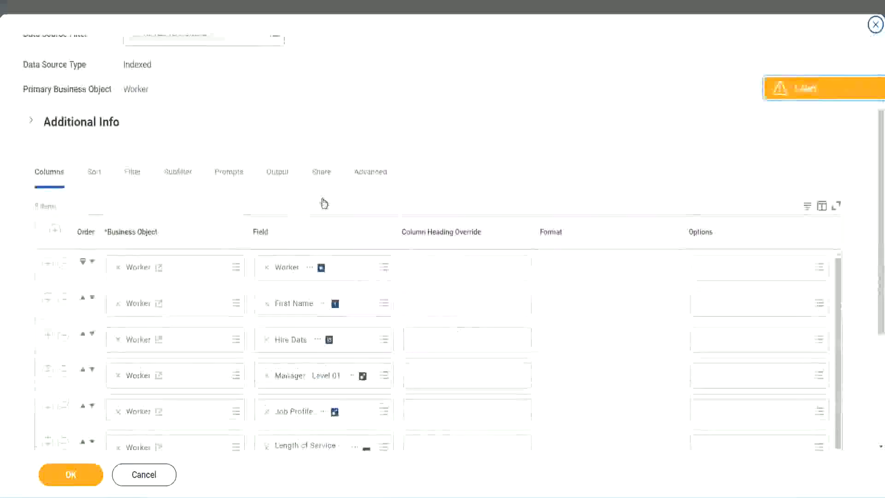
scroll(324, 203, "down", 2)
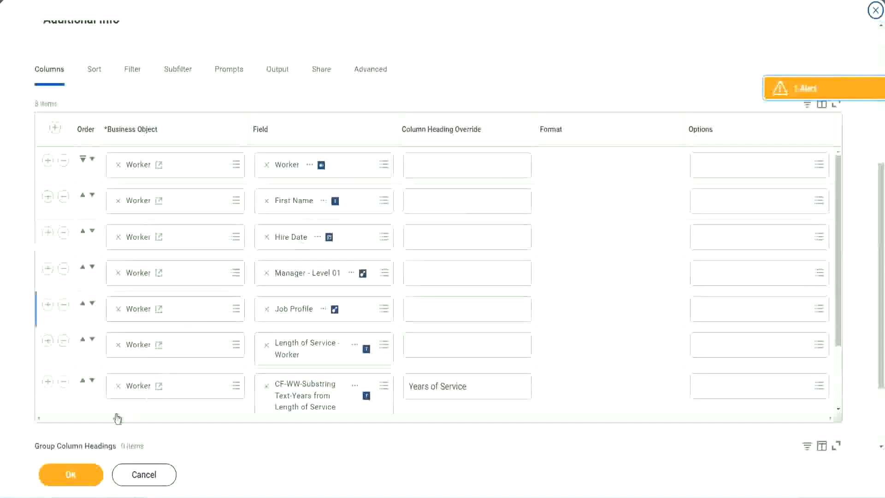
left_click(48, 382)
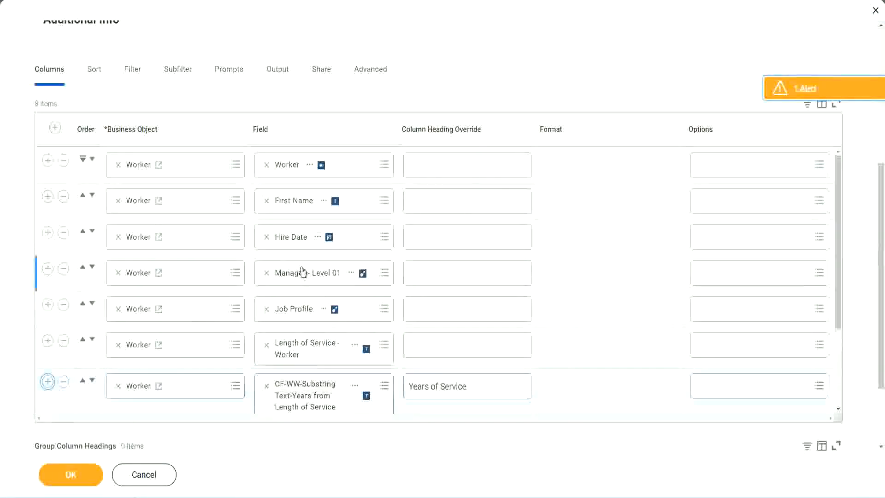
scroll(464, 303, "down", 2)
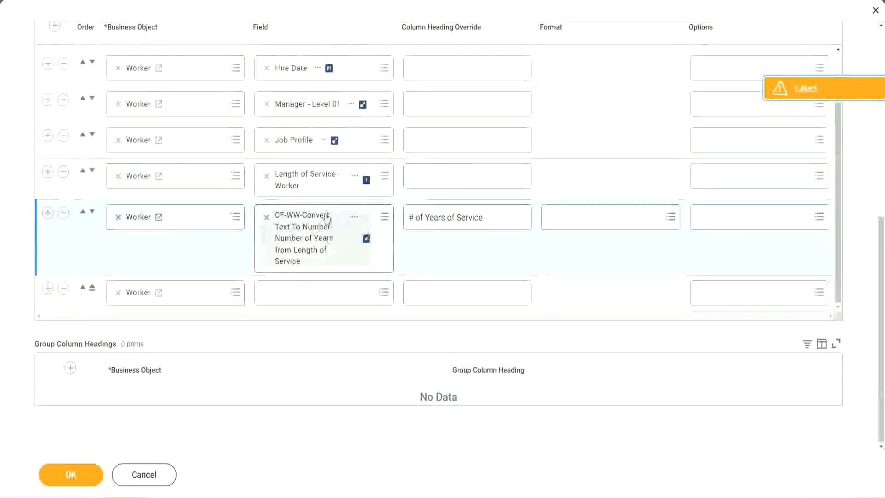
left_click(290, 292)
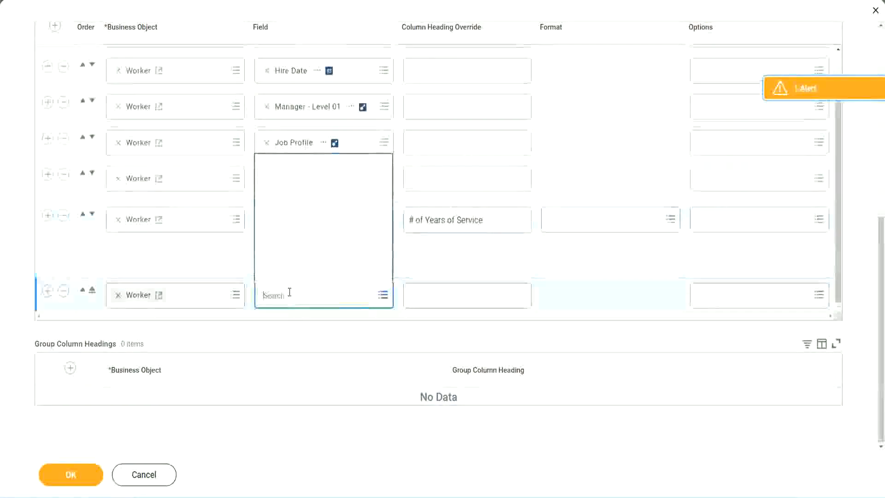
key("ctrl+v")
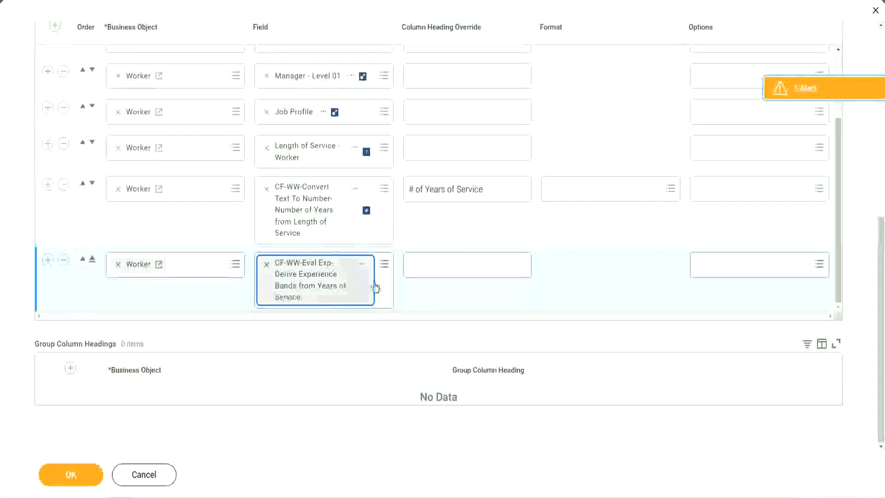
- Set the new column's heading override to Experience Bands
left_click(451, 265)
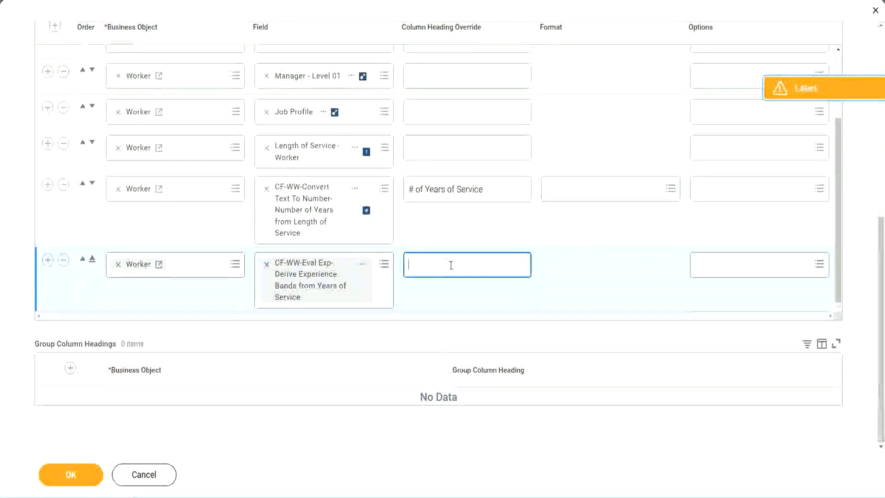
type("E")
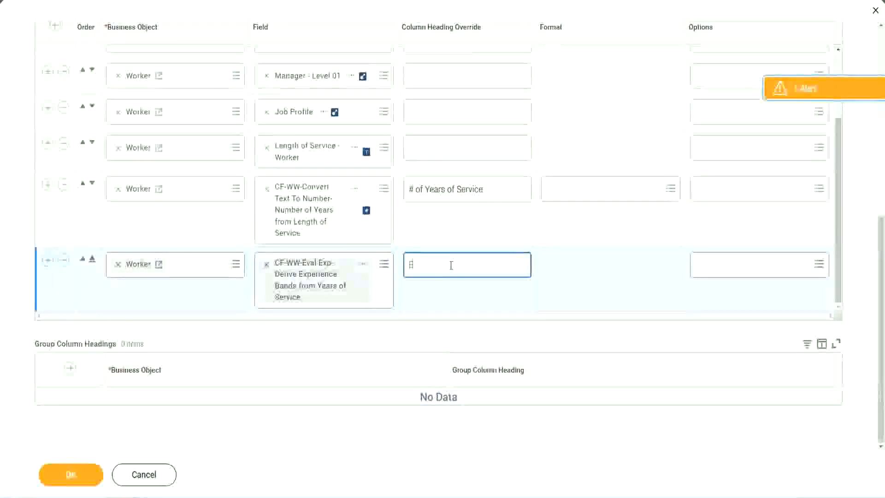
type("xperience")
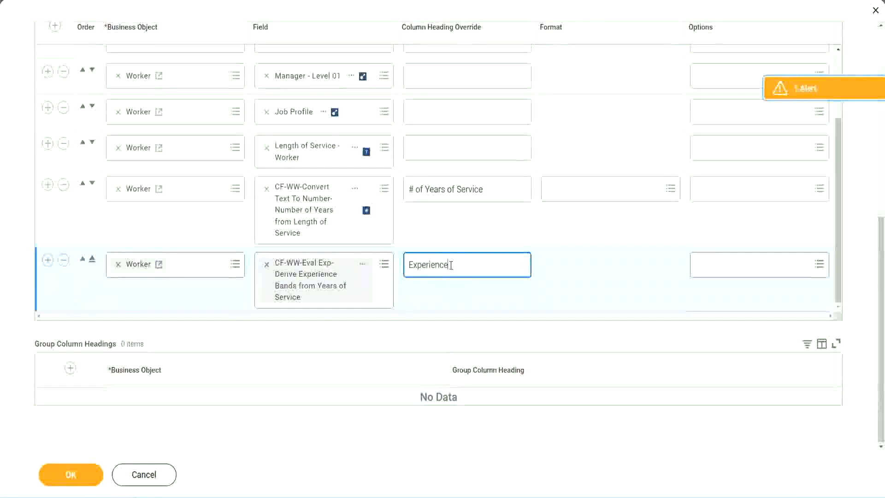
type(" Bands")
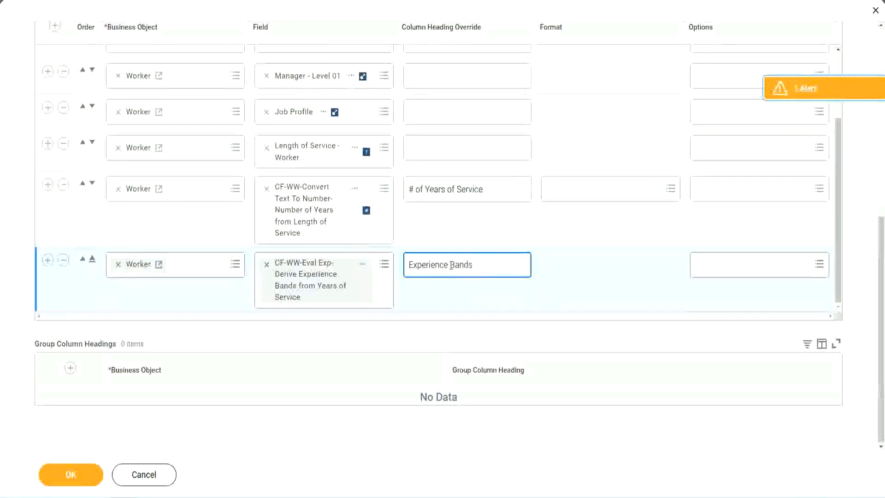
- Save the WW Employee Details report changes and run it with the worker type prompts left blank
left_click(86, 476)
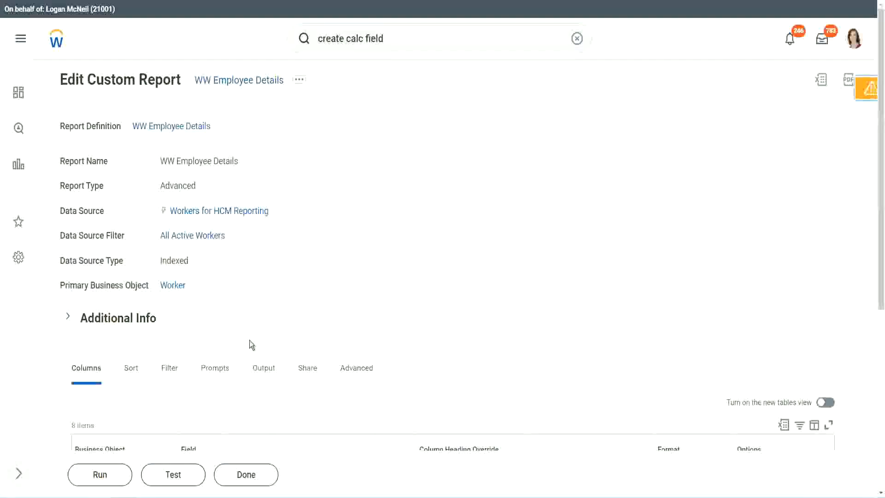
scroll(275, 313, "down", 5)
left_click(103, 473)
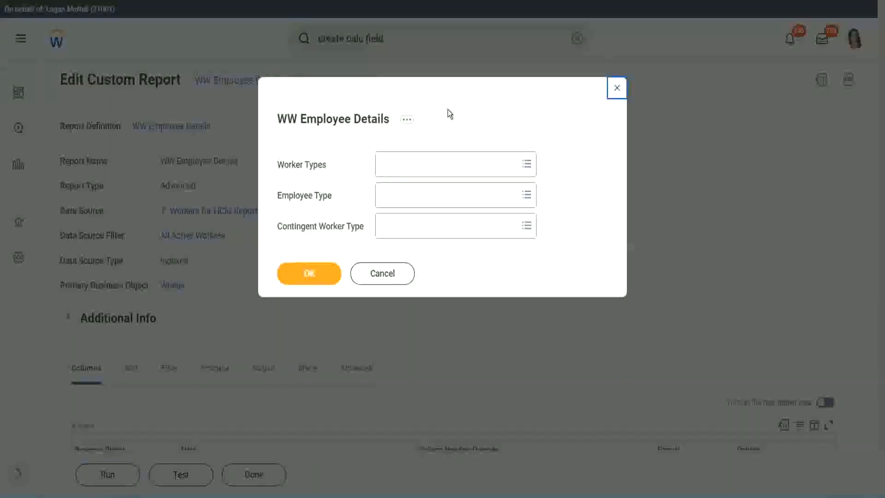
left_click(310, 273)
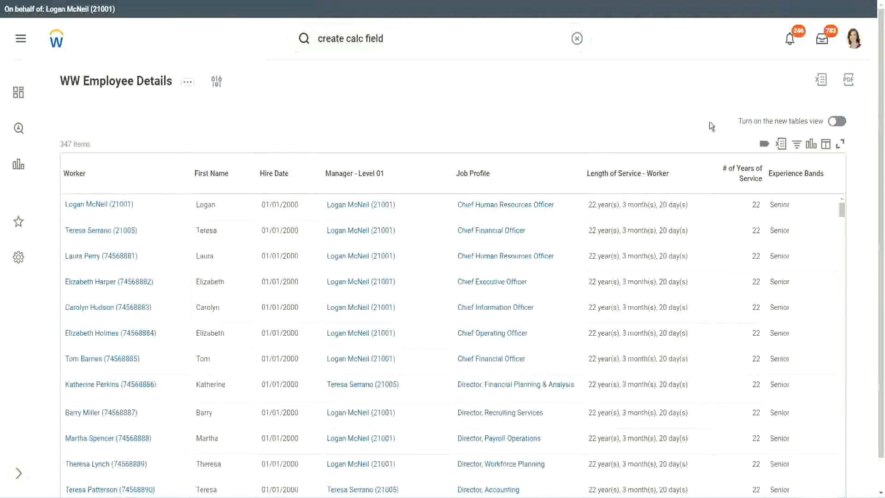
- Compare the first worker's years of service and experience band with the 16 - 30 years definition in the Notepad++ notes
scroll(710, 121, "down", 1)
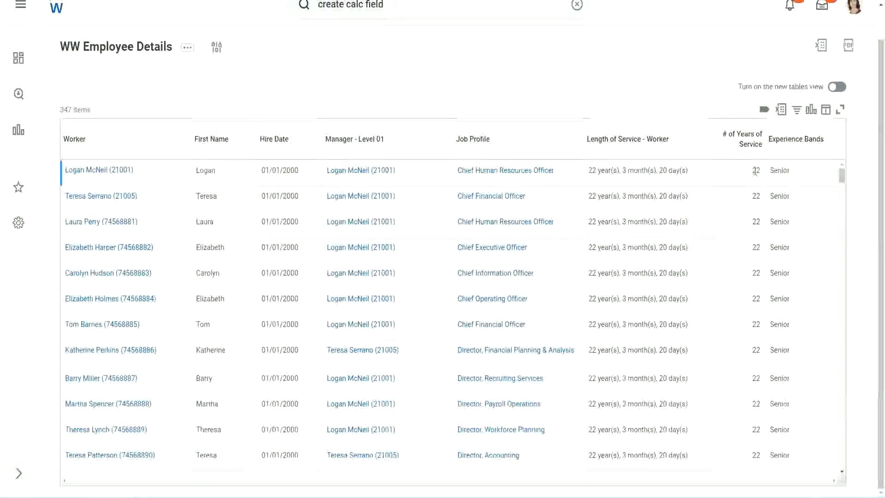
double_click(756, 171)
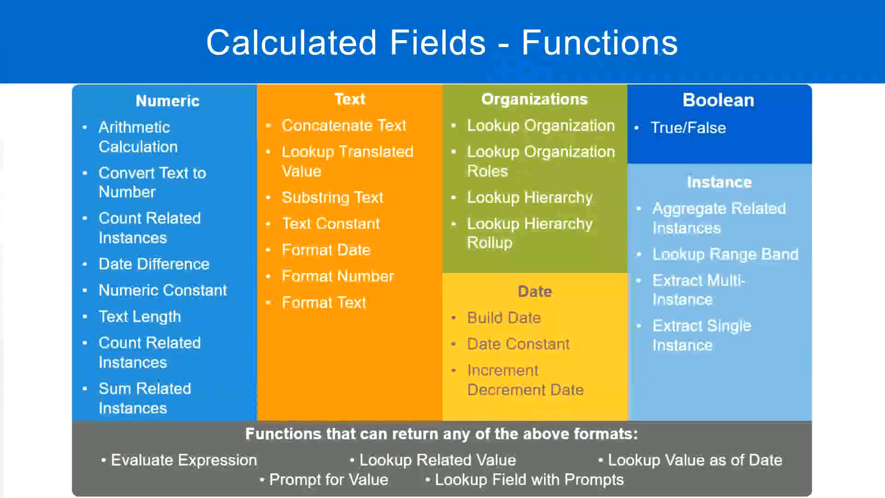
key("alt+Tab")
left_click(225, 162)
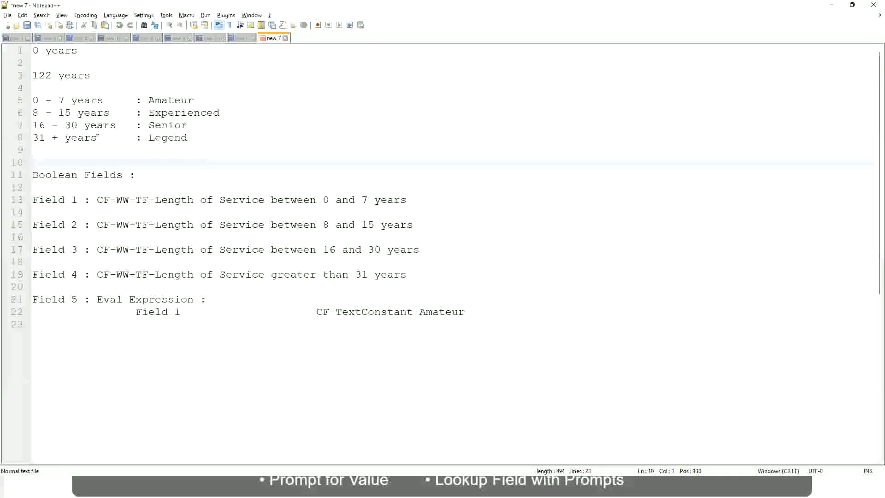
left_click(149, 125)
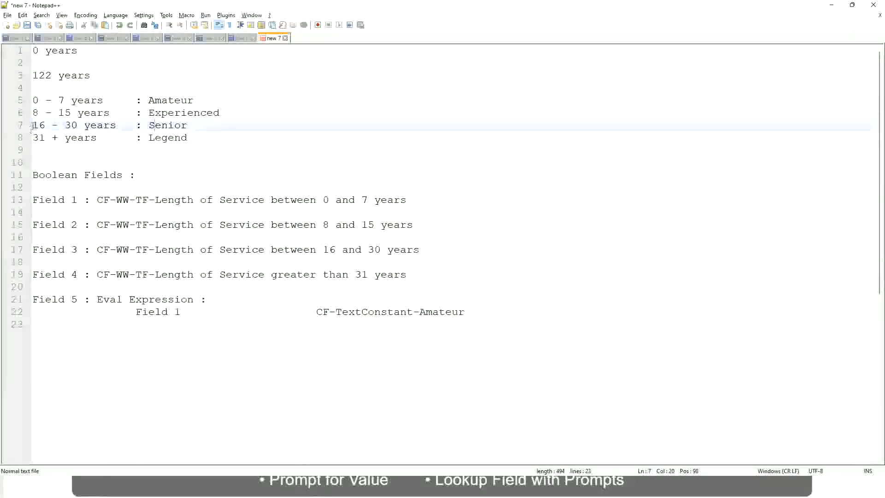
left_click_drag(31, 125, 86, 126)
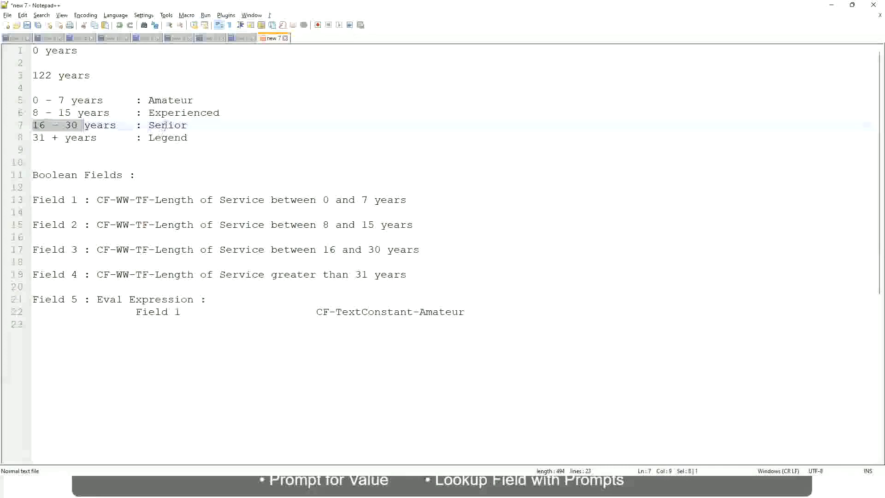
double_click(165, 125)
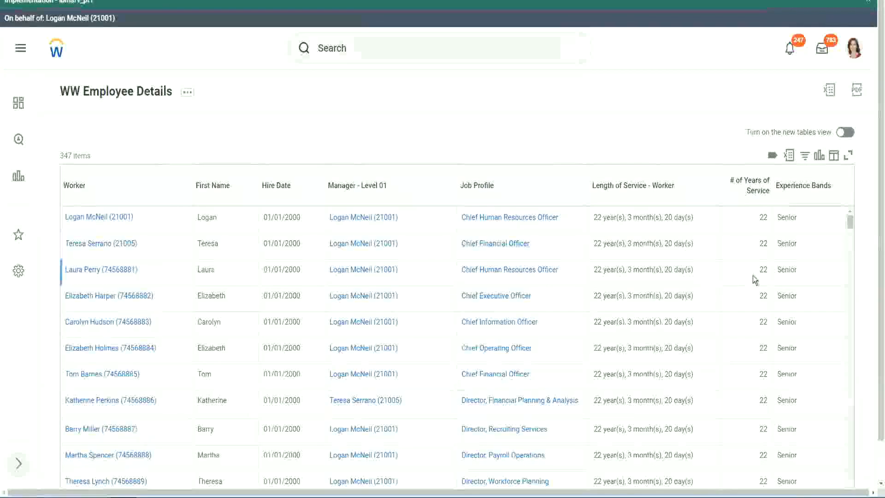
- Return to the Workday report output and review the years of service and Experience Bands values down the worker list
scroll(758, 278, "down", 2)
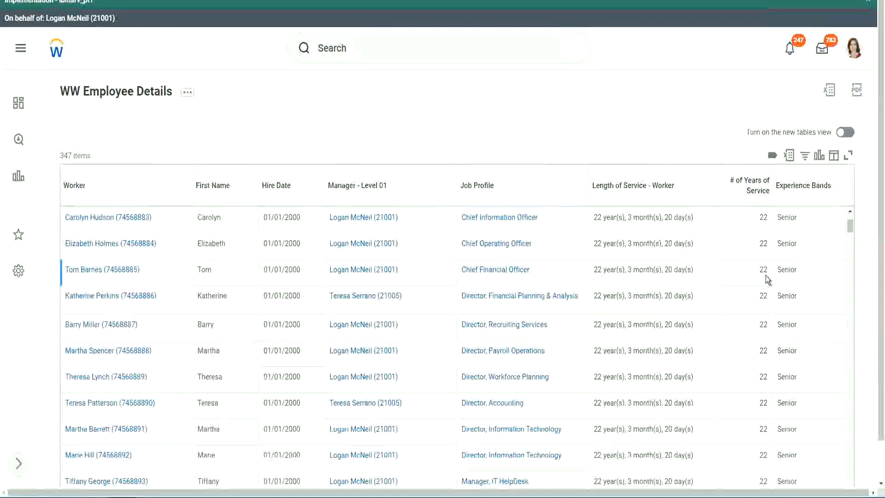
scroll(765, 281, "down", 5)
scroll(771, 305, "down", 5)
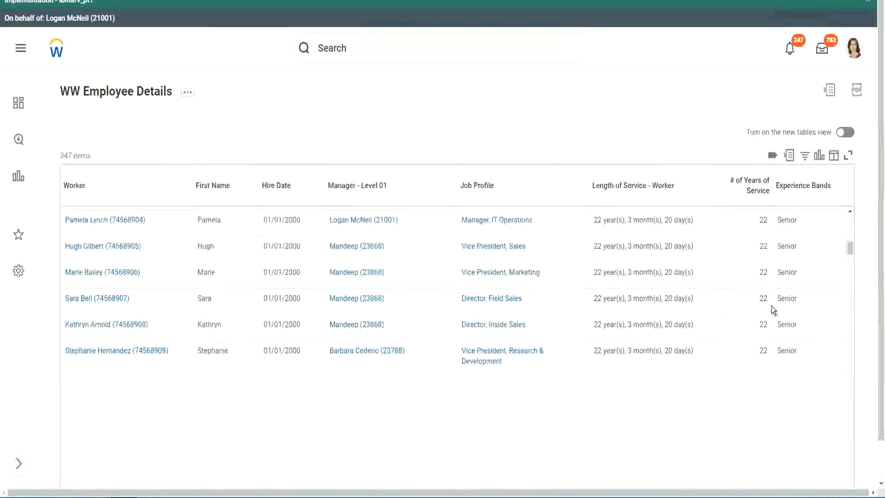
scroll(783, 318, "down", 1)
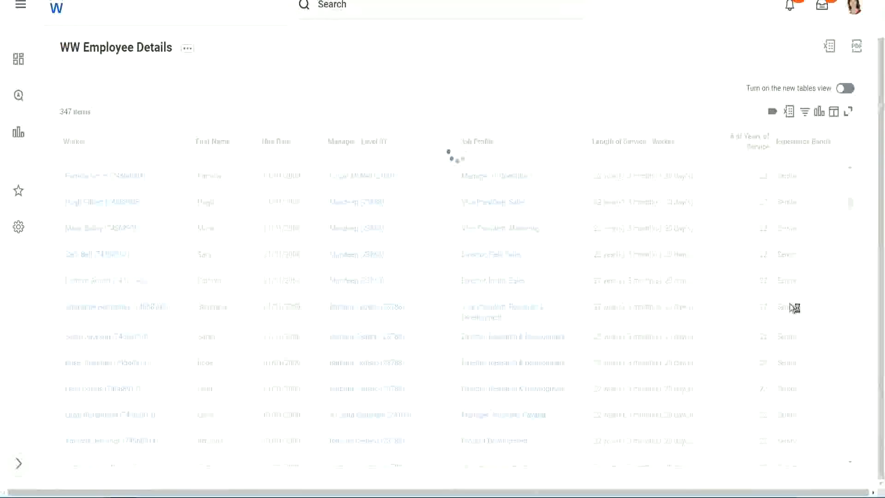
scroll(820, 261, "down", 4)
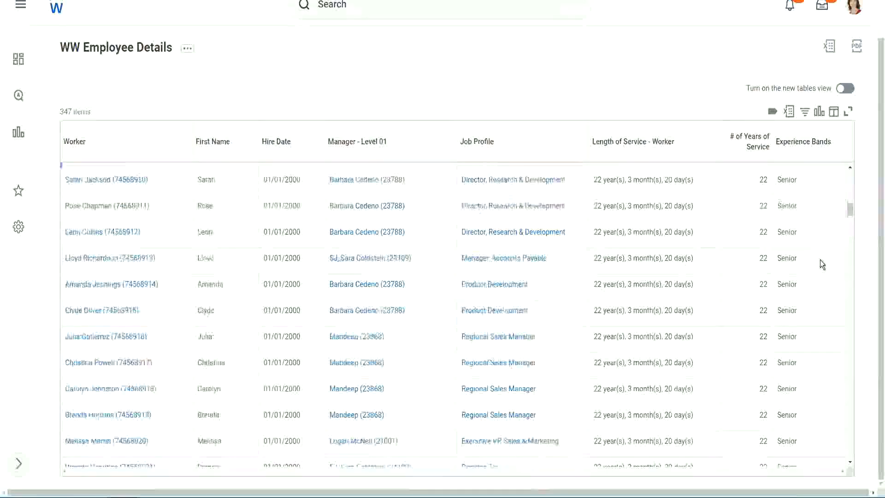
scroll(820, 259, "down", 3)
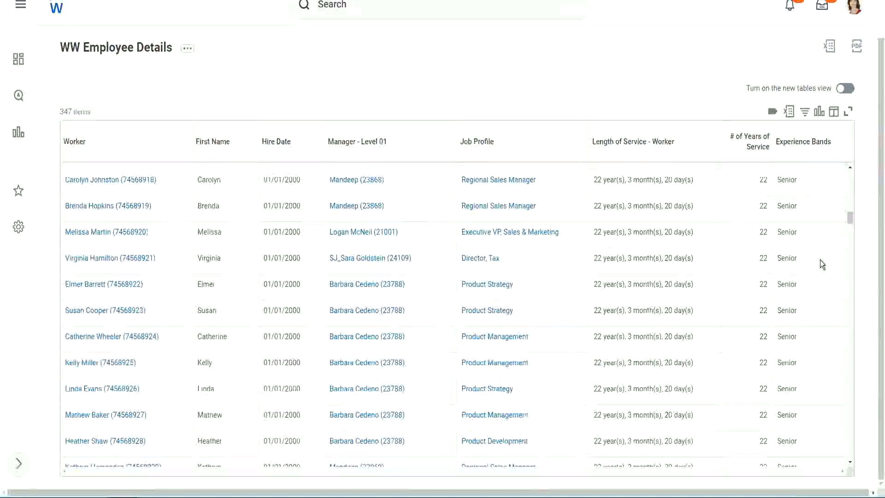
scroll(820, 259, "down", 6)
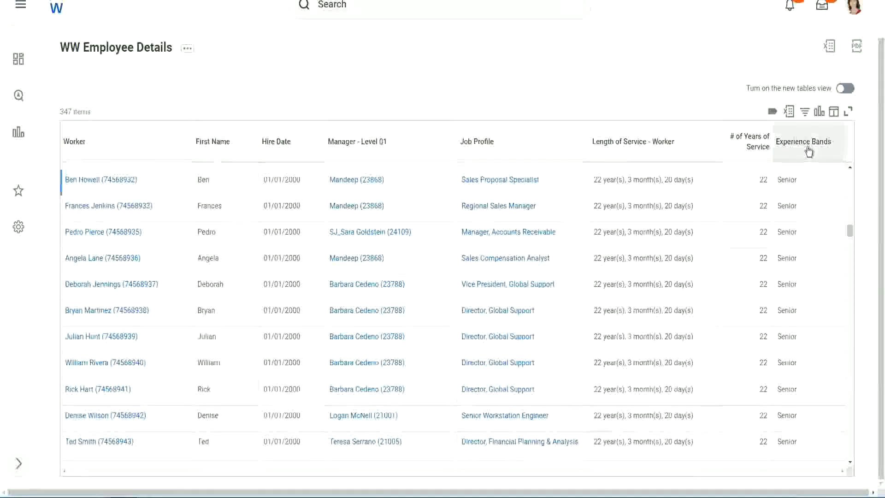
- Filter the report's Experience Bands column to values containing Amateur
left_click(808, 151)
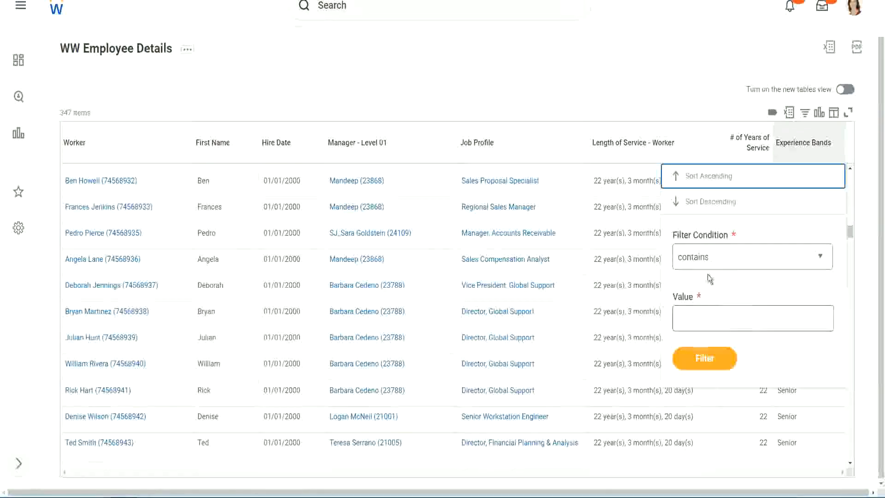
left_click(701, 309)
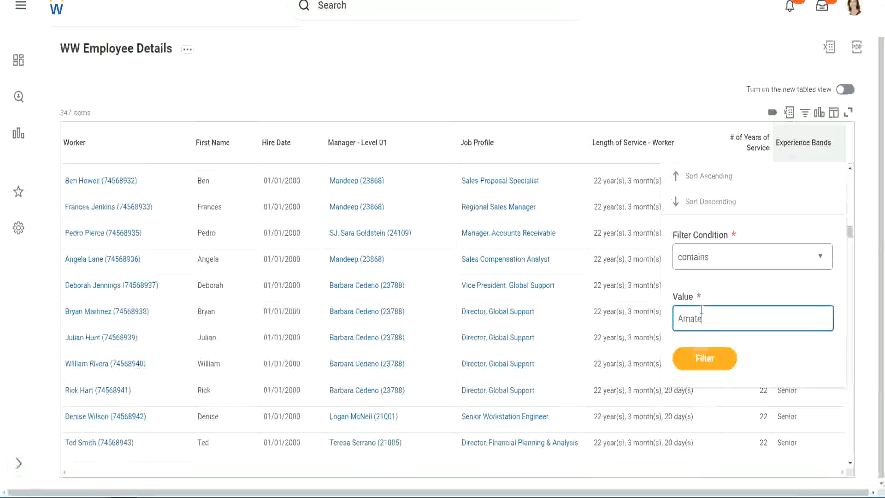
type("Amateur")
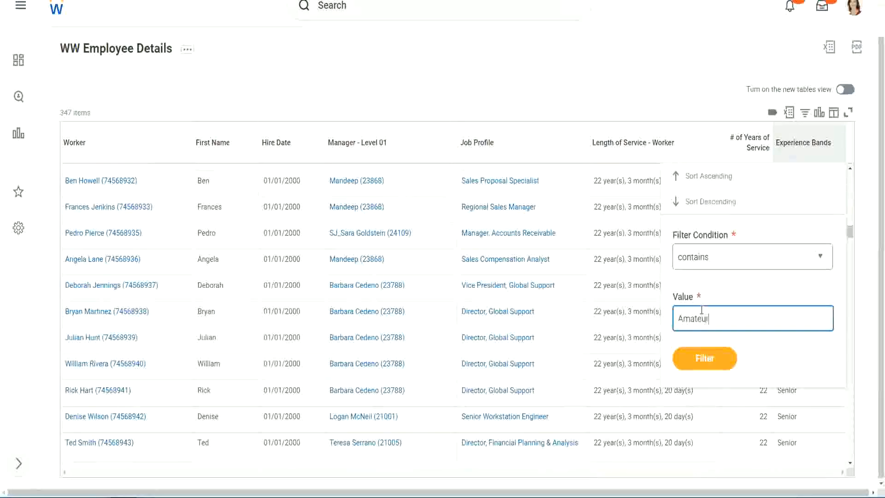
left_click(698, 364)
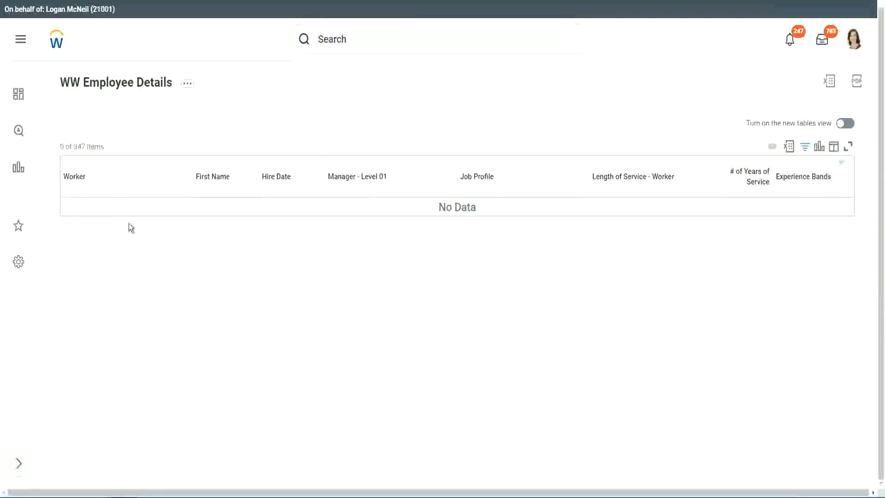
- Change the Experience Bands column filter to values containing Legend
left_click(802, 178)
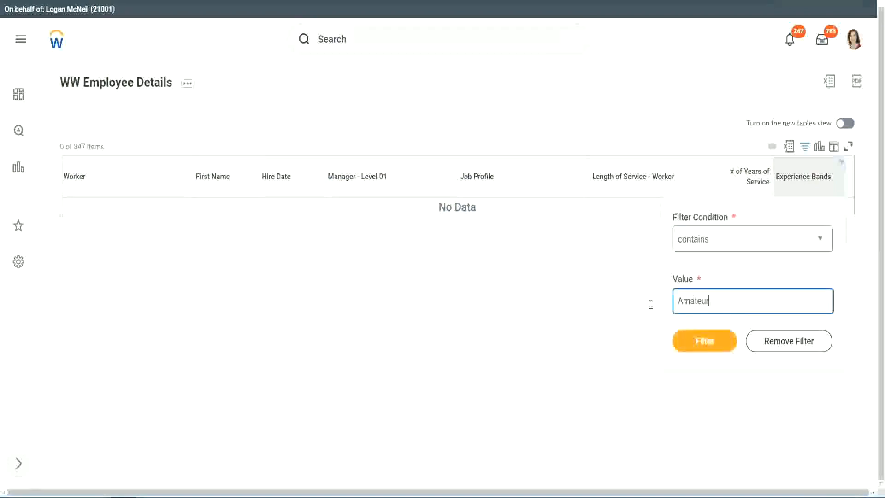
left_click_drag(650, 305, 631, 302)
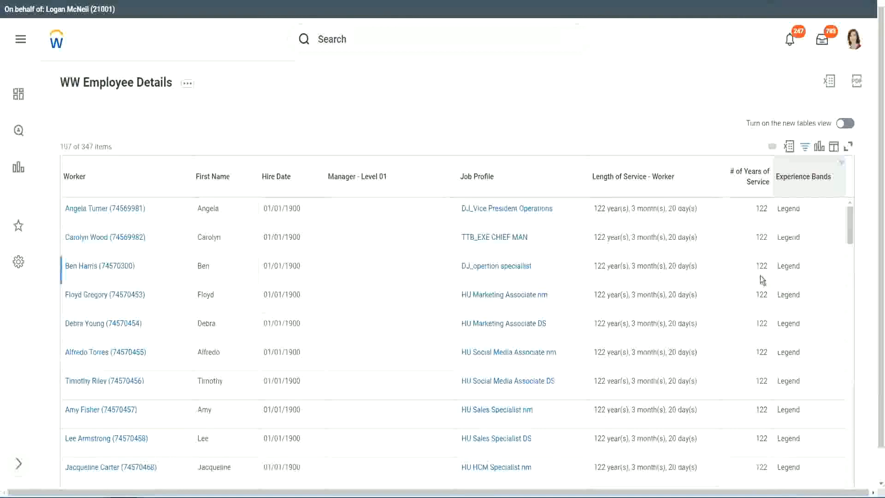
- Examine the Legend workers' hire dates and years of service through to the end of the filtered list
scroll(759, 276, "down", 10)
scroll(759, 275, "down", 5)
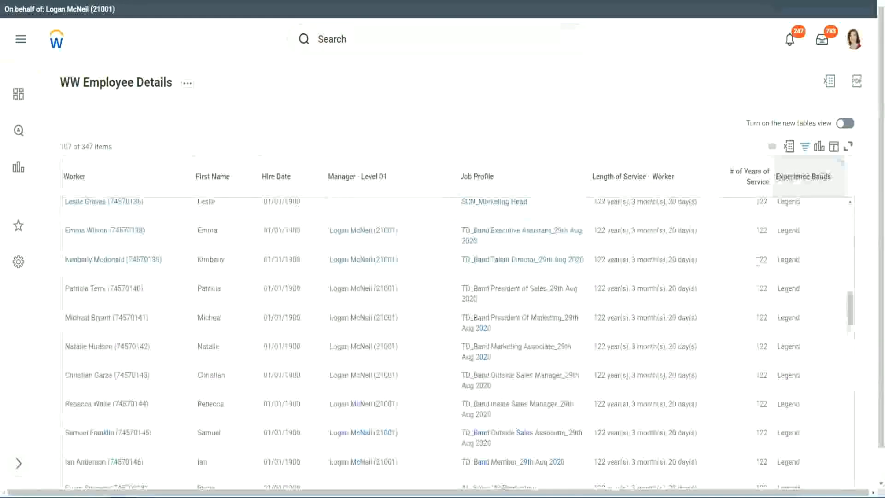
scroll(759, 263, "down", 15)
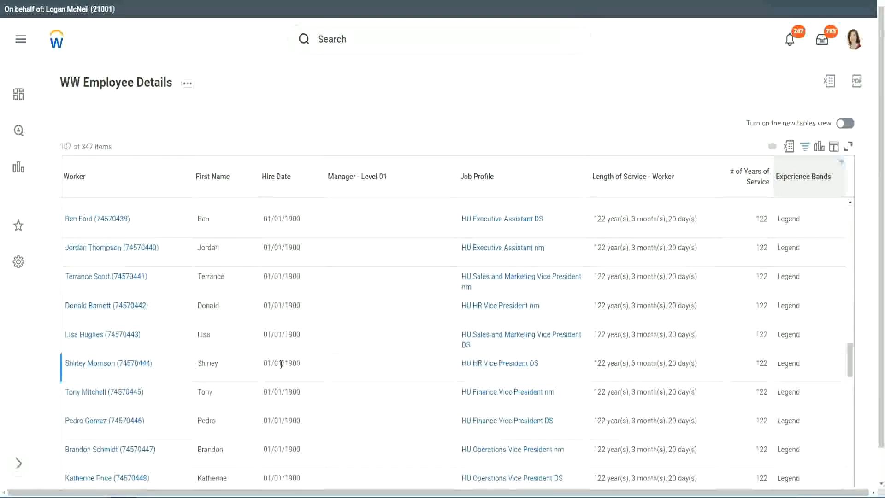
double_click(290, 362)
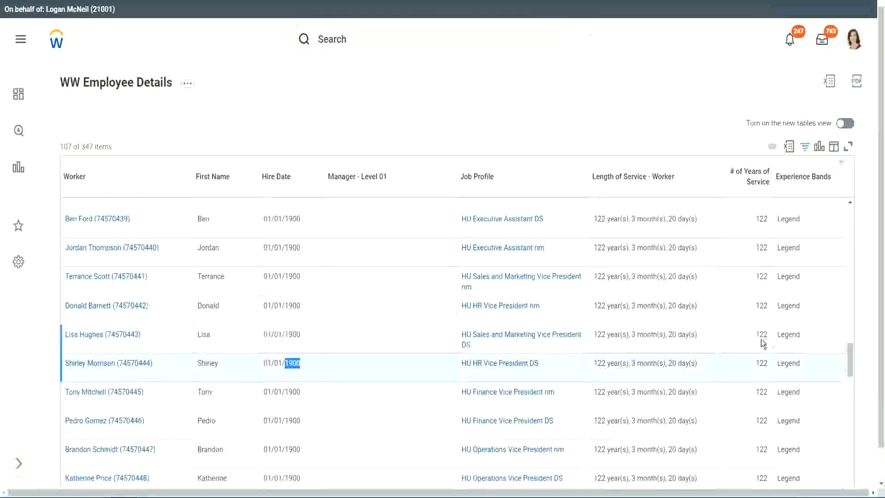
scroll(756, 343, "down", 2)
scroll(753, 346, "down", 2)
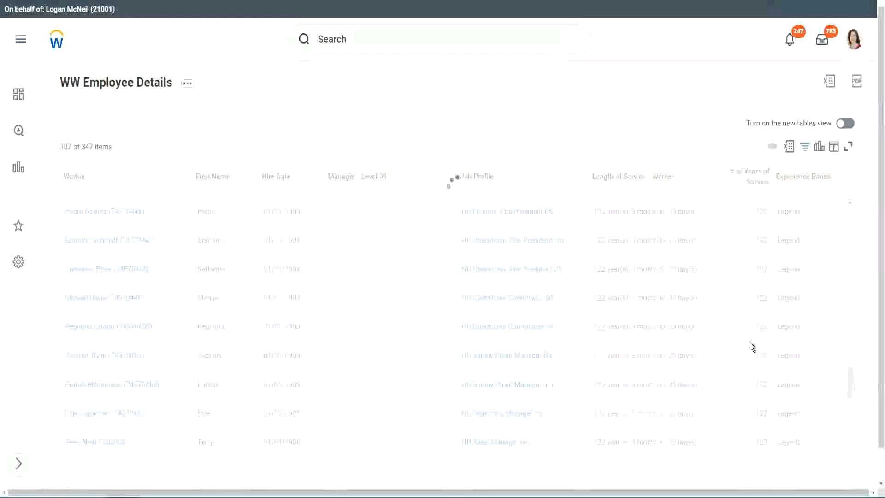
scroll(751, 342, "down", 3)
scroll(751, 342, "down", 10)
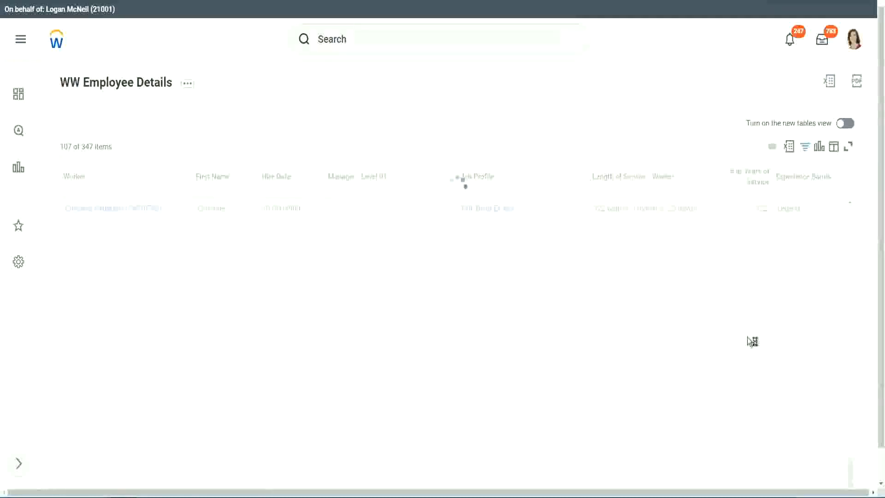
scroll(737, 303, "down", 5)
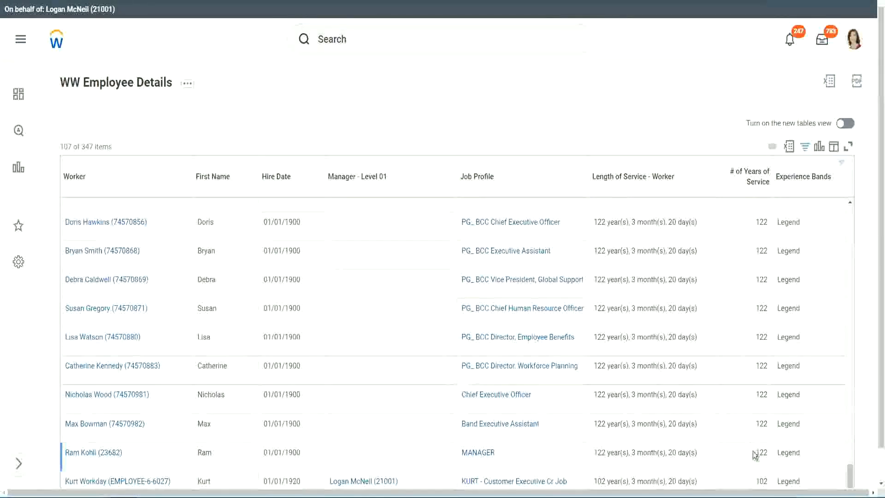
double_click(761, 480)
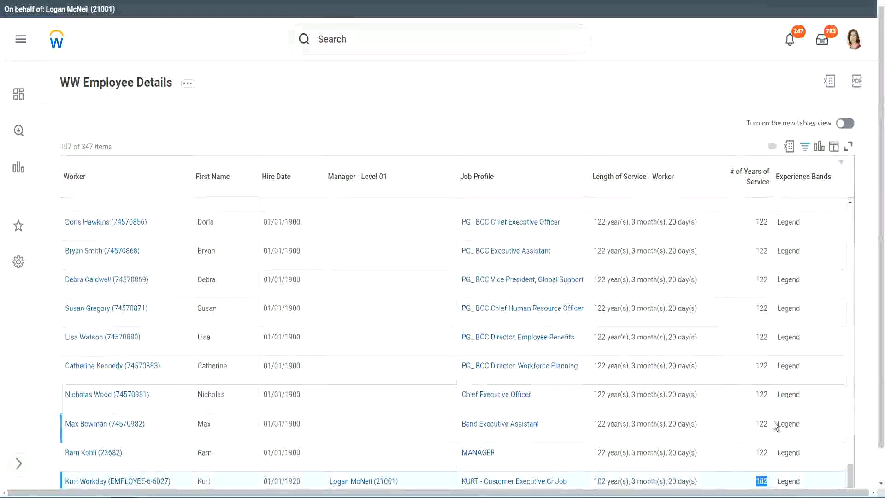
left_click_drag(761, 394, 769, 395)
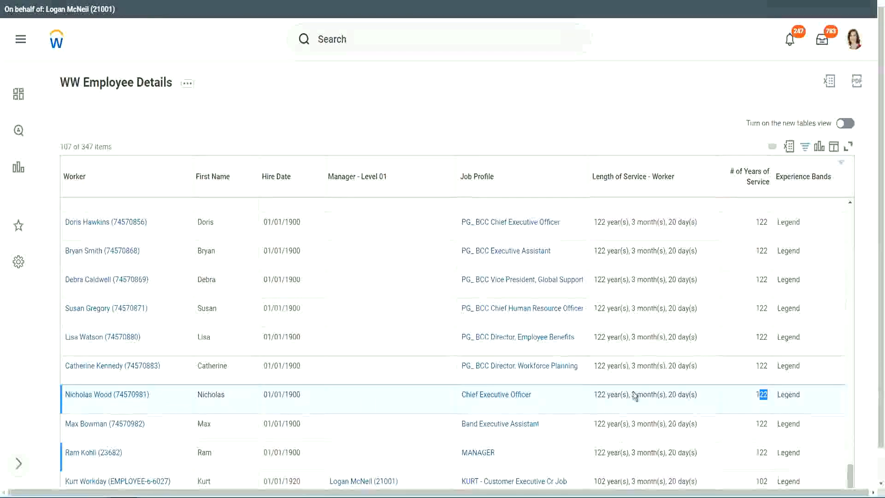
left_click(743, 367)
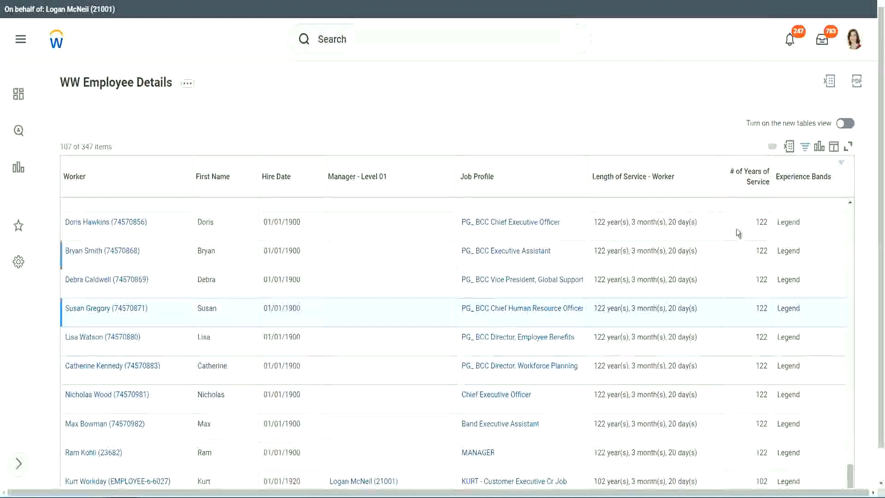
- Change the Experience Bands column filter to values containing Experienced
left_click(809, 182)
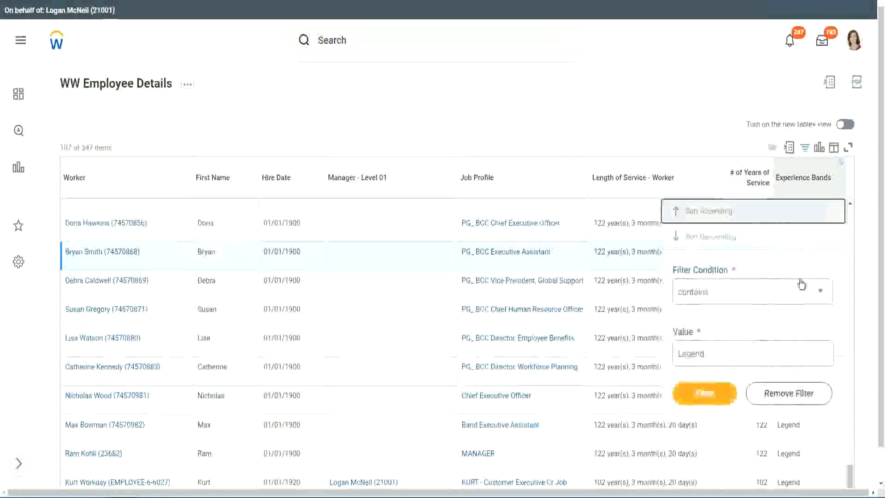
left_click(725, 354)
key("ctrl+a")
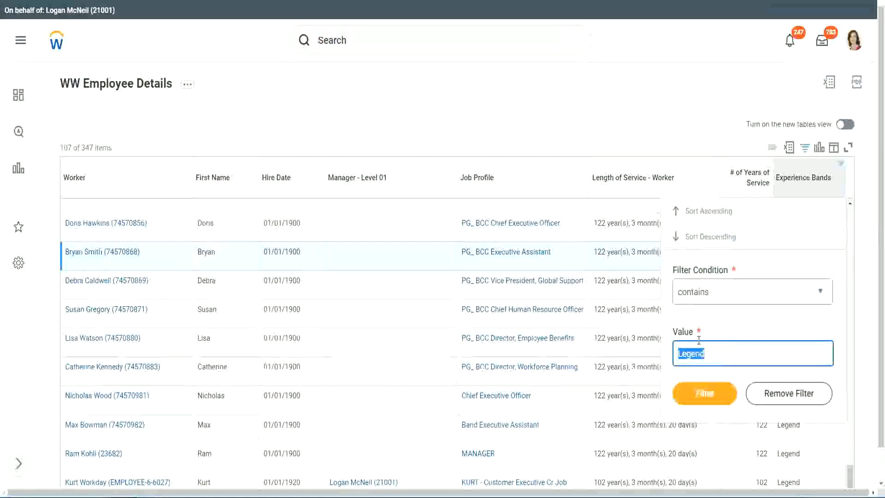
type("Ex")
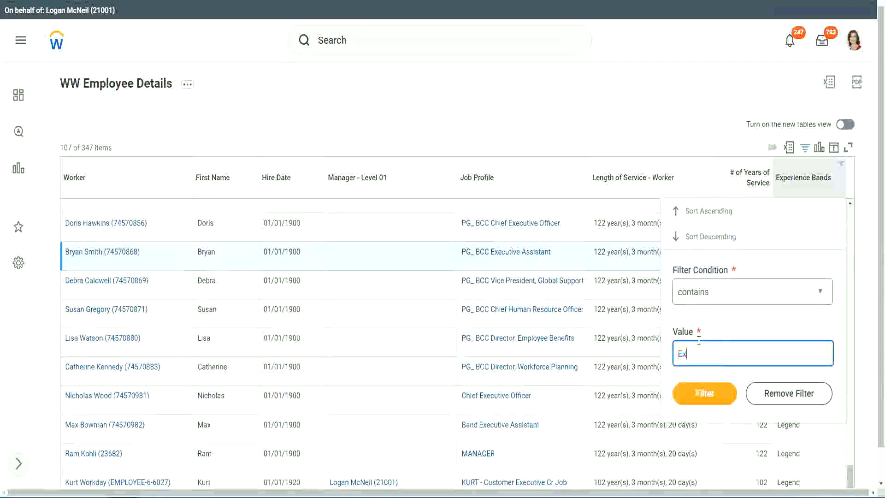
type("pe")
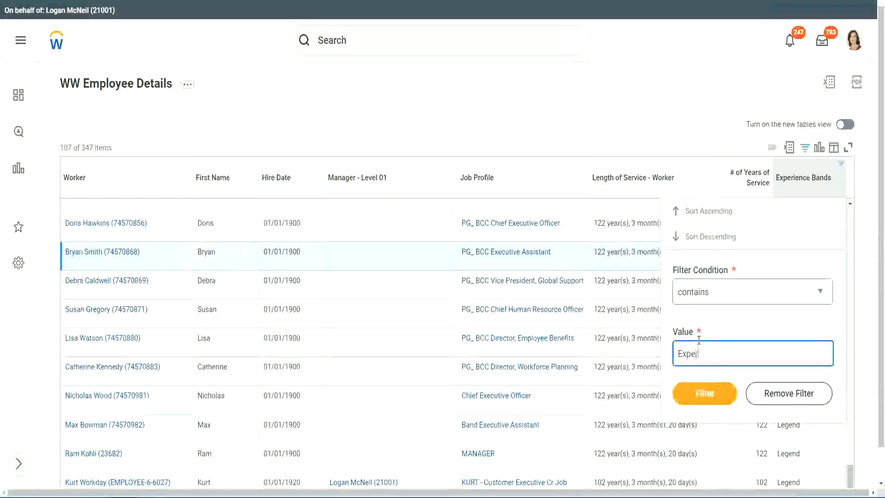
type("rienced")
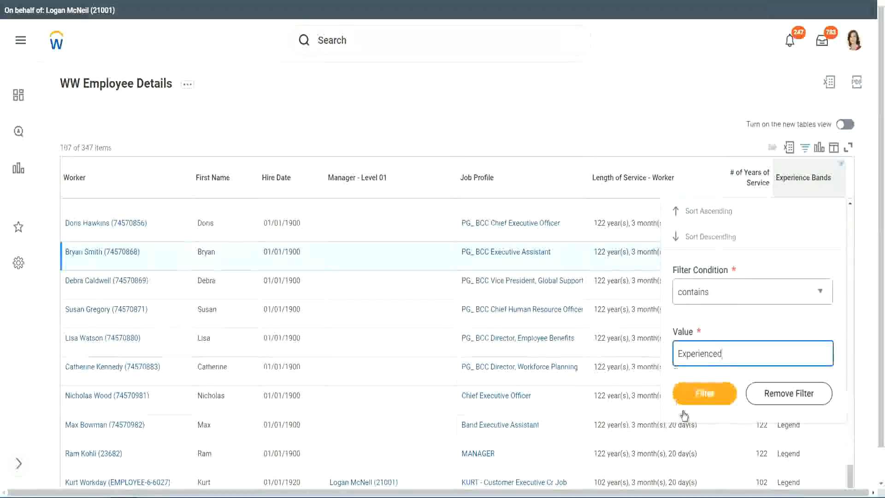
left_click(710, 392)
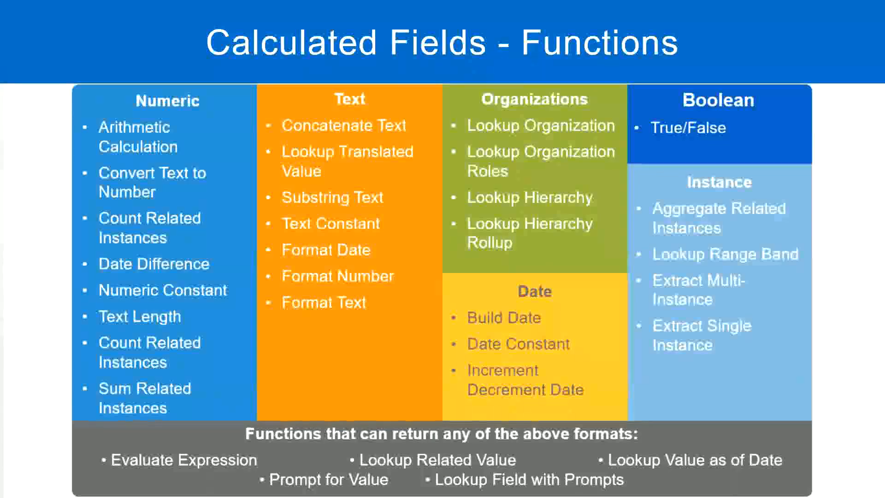
- Switch to the Notepad++ notes and check the years range defined for the Experienced band
key("alt+Tab")
left_click(50, 114)
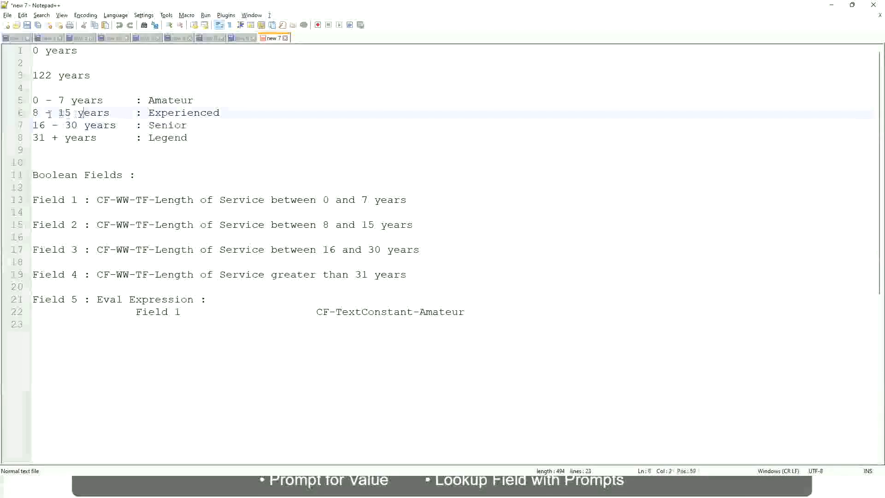
left_click_drag(40, 114, 67, 113)
left_click(75, 114)
left_click(102, 114)
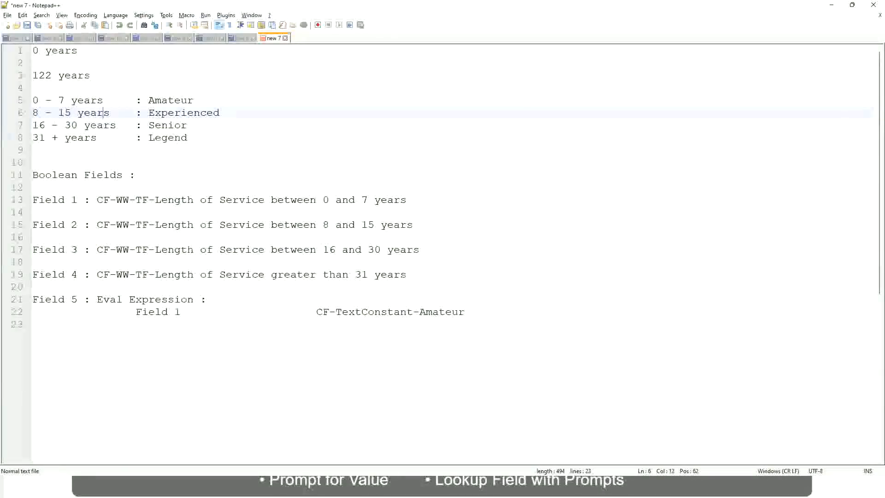
- Return to the Workday report output and compare years of service with the Experienced band down the filtered worker list
key("alt+Tab")
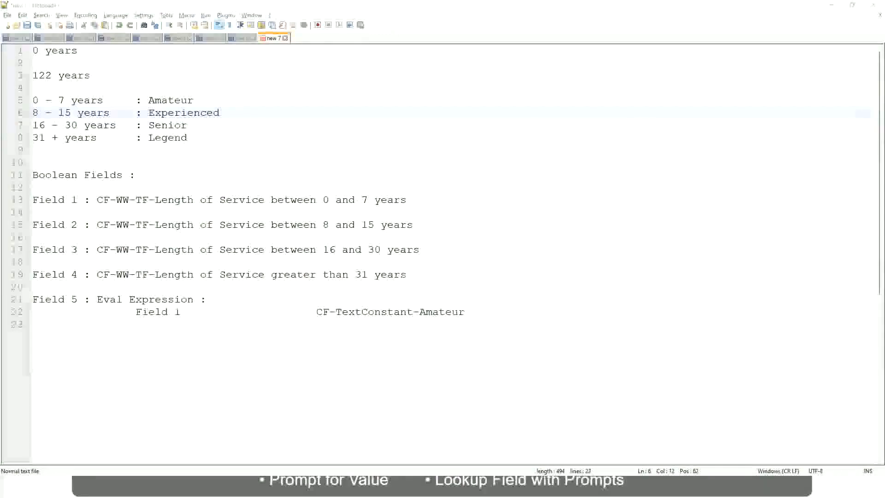
key("alt+Tab")
scroll(766, 342, "down", 2)
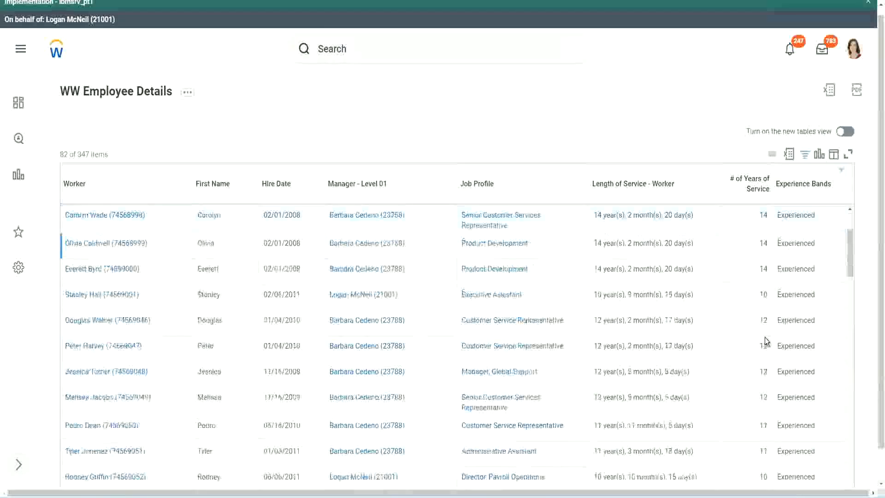
scroll(766, 342, "down", 2)
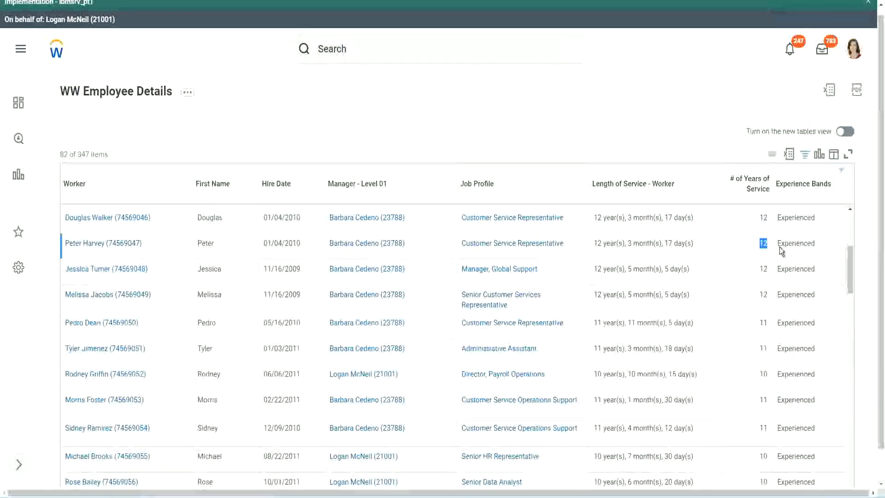
double_click(792, 243)
scroll(756, 364, "down", 2)
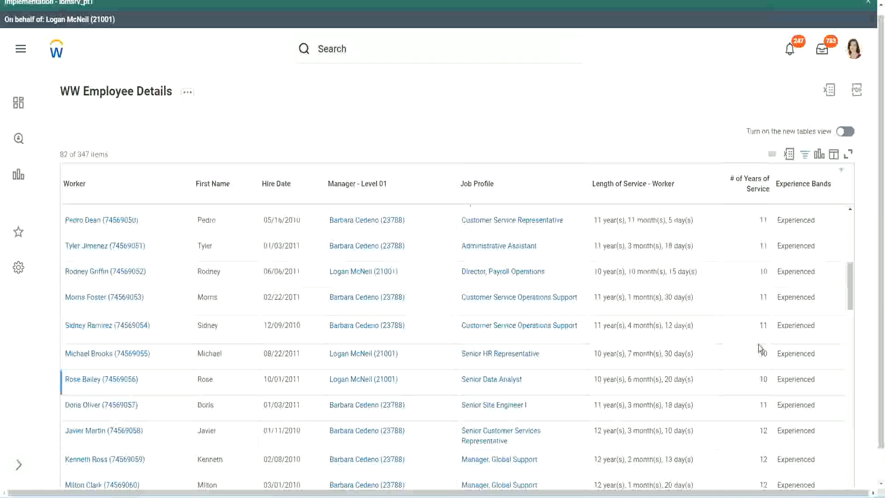
left_click(763, 325)
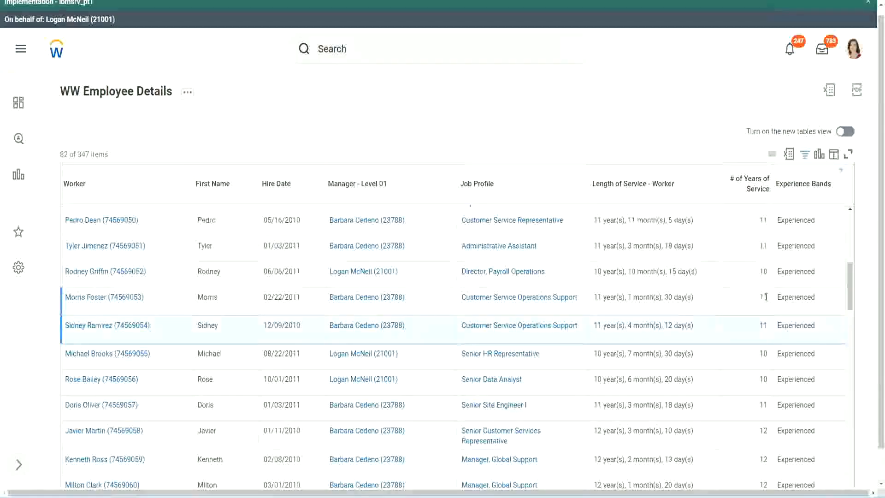
left_click(807, 295)
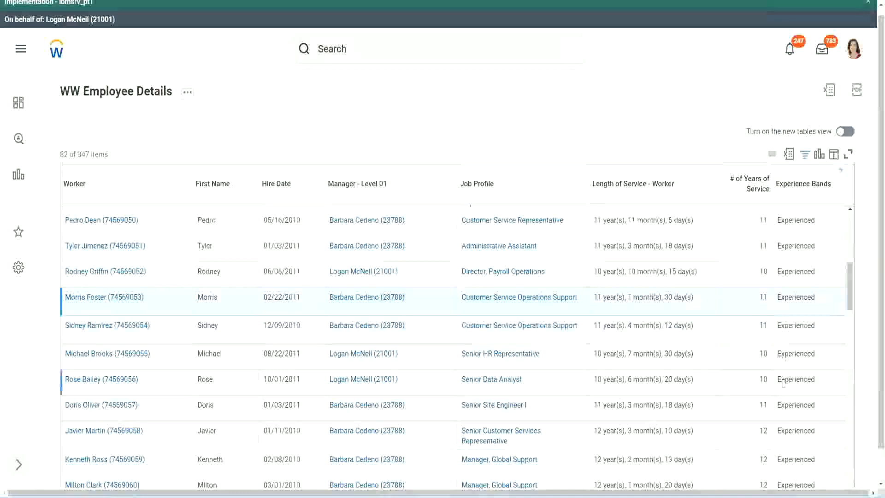
scroll(782, 382, "down", 5)
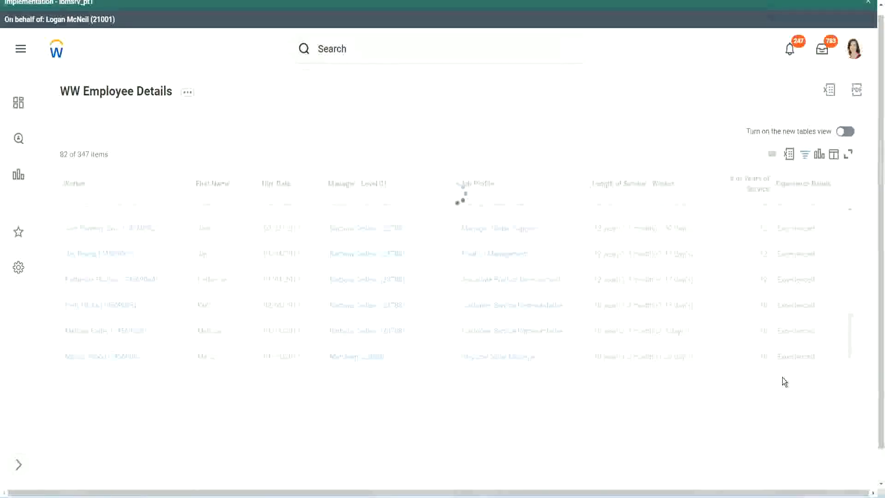